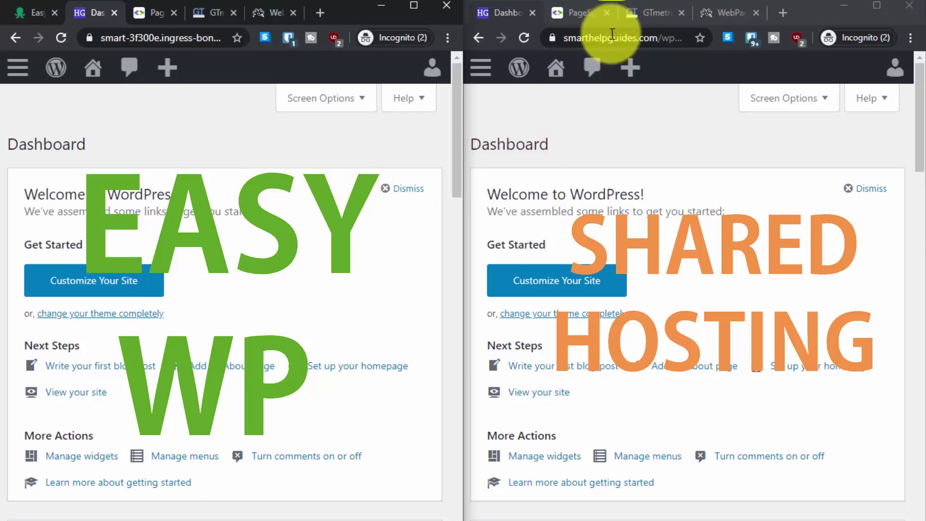
- Open the shared-hosting site's public homepage in a new tab
mouse_move(557, 72)
right_click(571, 99)
left_click(593, 102)
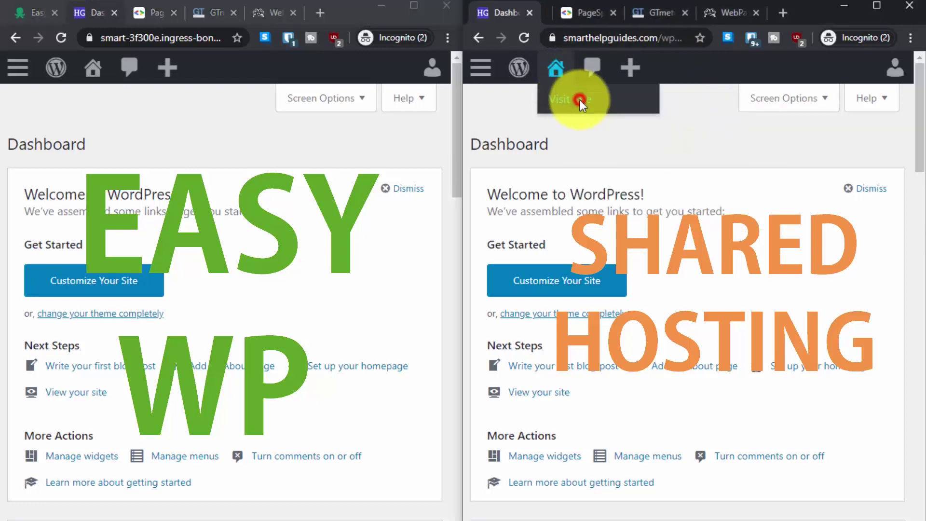
left_click(562, 12)
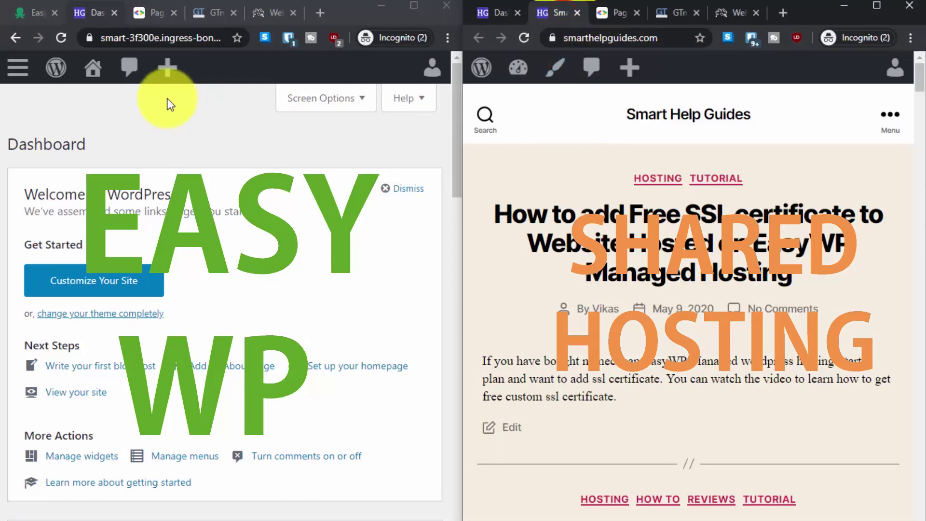
- Open the EasyWP site's homepage in a new tab and check its full web address
mouse_move(99, 77)
right_click(99, 98)
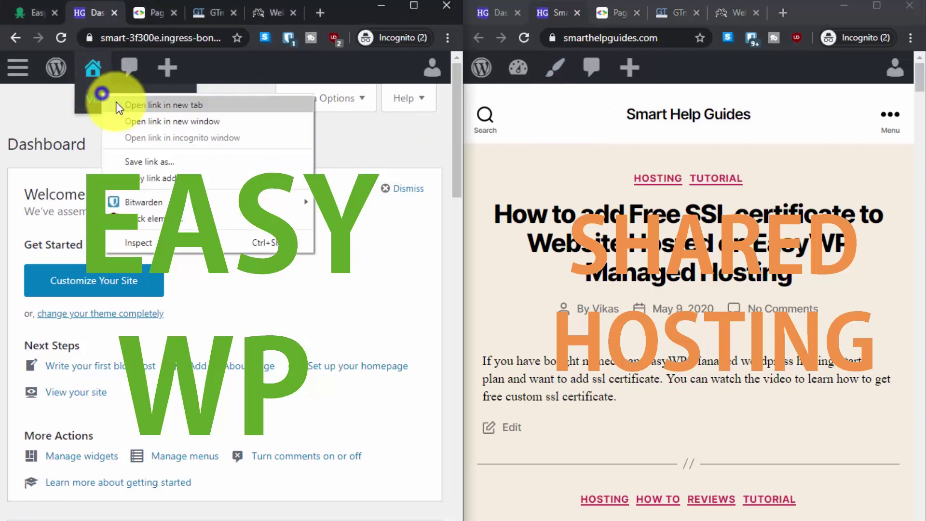
left_click(120, 101)
left_click(131, 7)
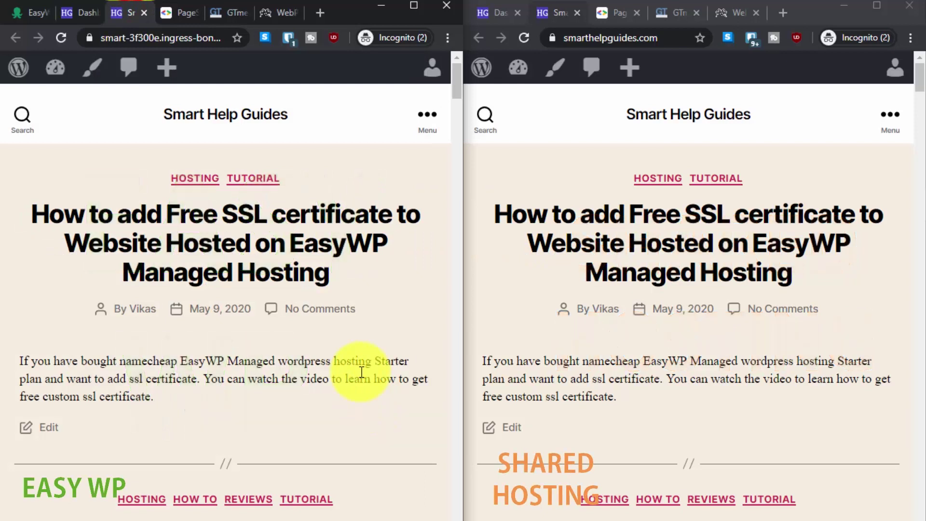
left_click(172, 38)
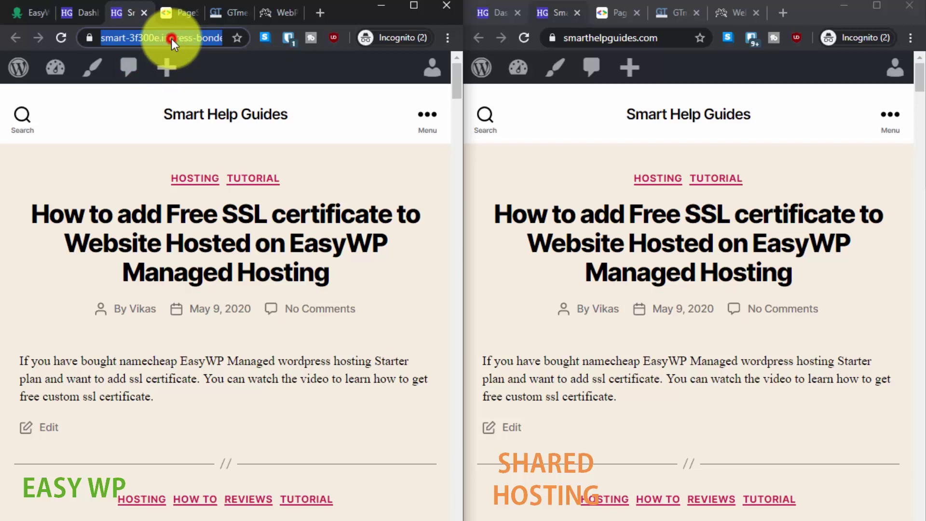
left_click(172, 38)
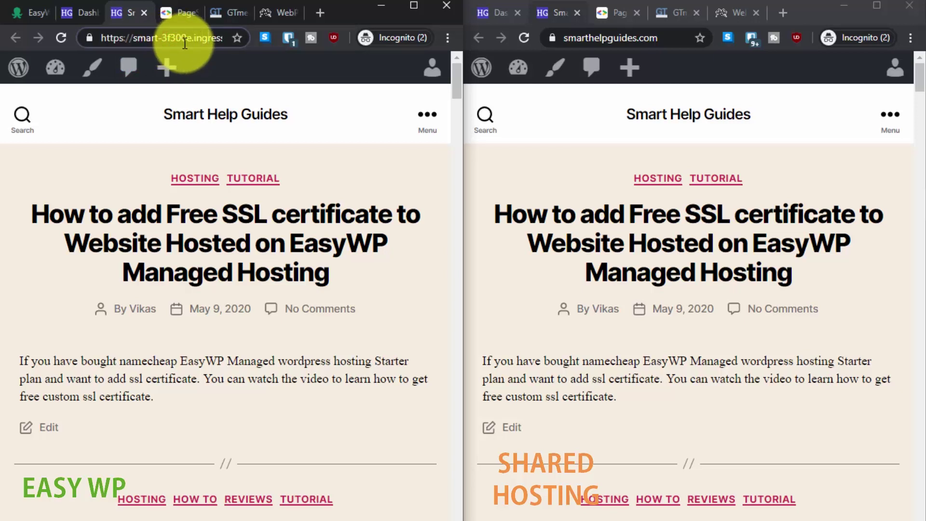
key("Right")
key("Right")
key("Right")
key("Right")
key("Right")
key("Right")
key("Right")
key("Right")
key("Right")
key("Right")
key("Right")
key("Right")
key("Right")
key("Right")
key("Right")
key("Right")
key("Right")
key("Right")
key("Right")
key("Right")
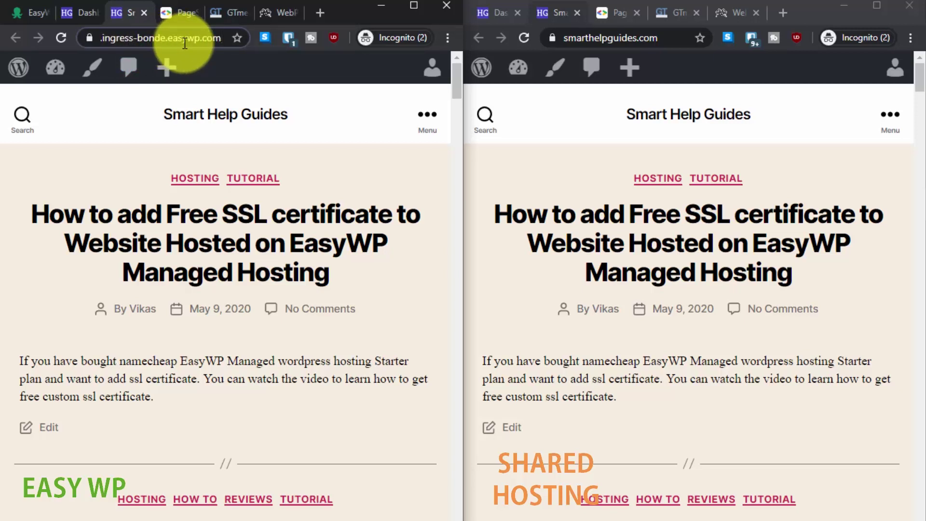
left_click(92, 157)
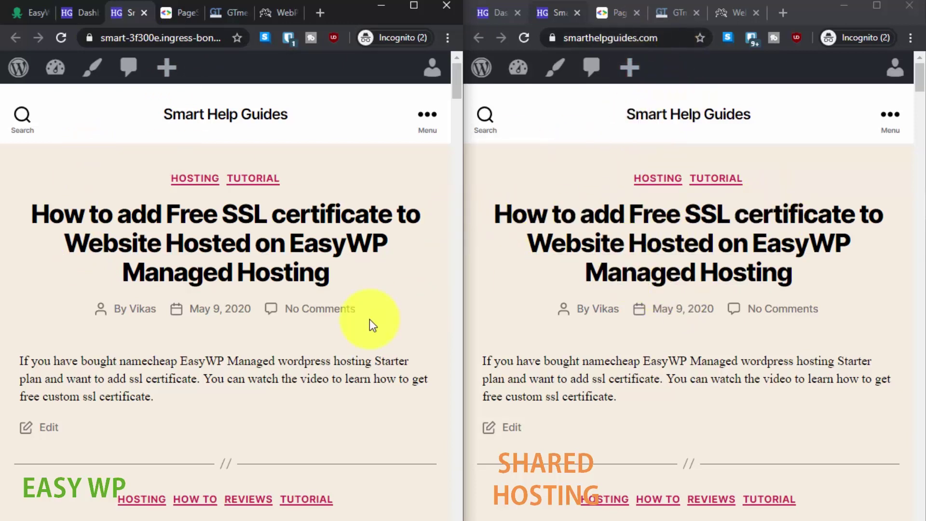
- Browse the EasyWP blog homepage, then return it to the dashboard and bring the shared window forward
scroll(528, 277, "down", 6)
scroll(119, 294, "down", 6)
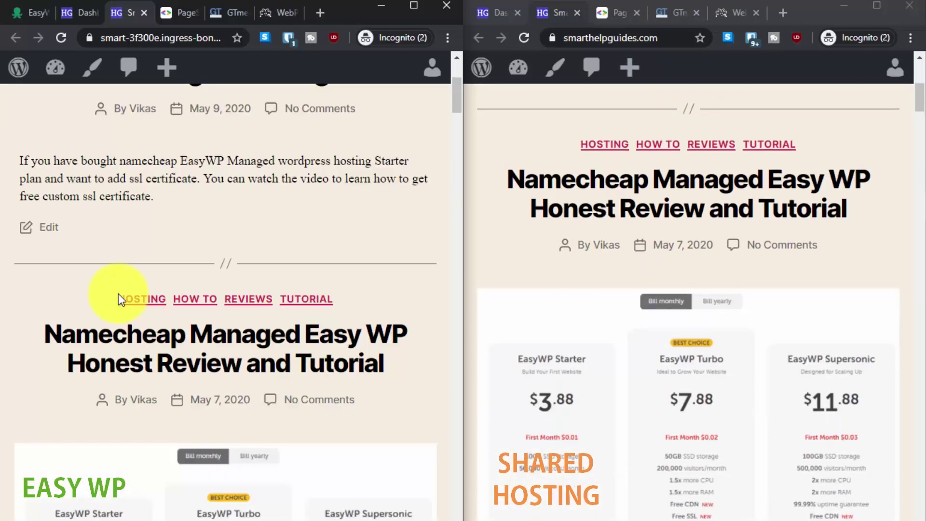
scroll(119, 294, "down", 2)
scroll(118, 294, "up", 2)
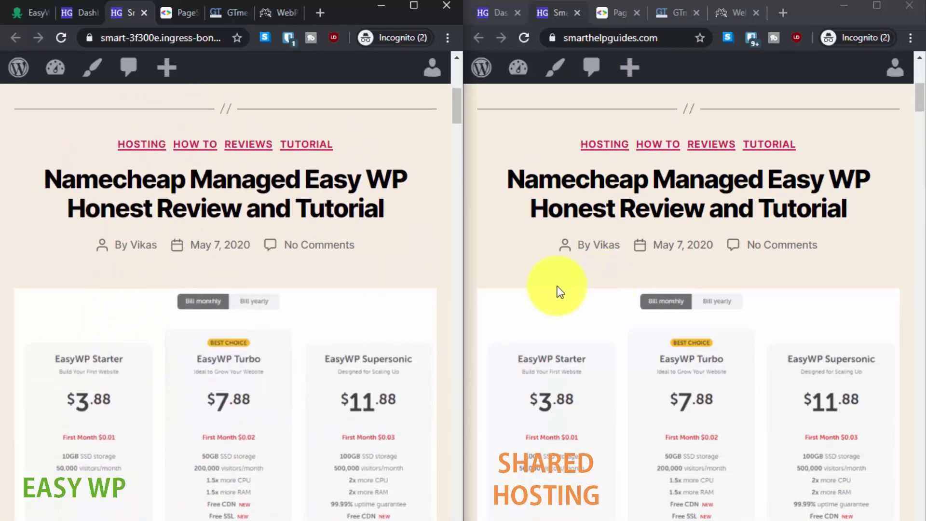
left_click(75, 8)
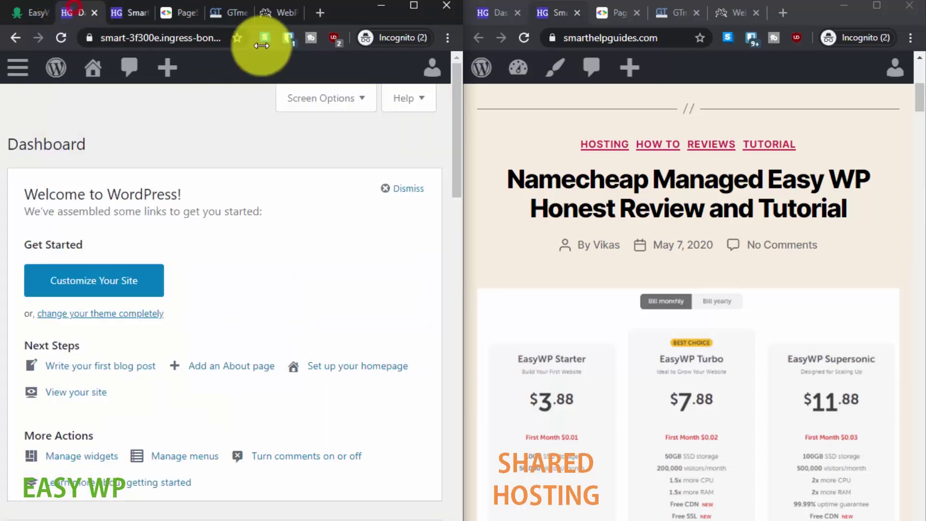
left_click(487, 4)
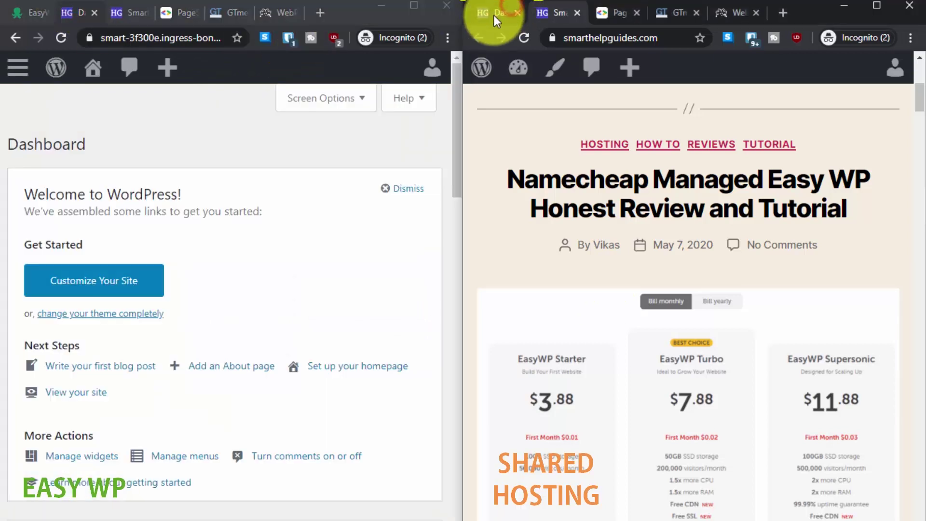
- Open Plugins > Installed Plugins on both the EasyWP and shared-hosting sites
left_click(493, 15)
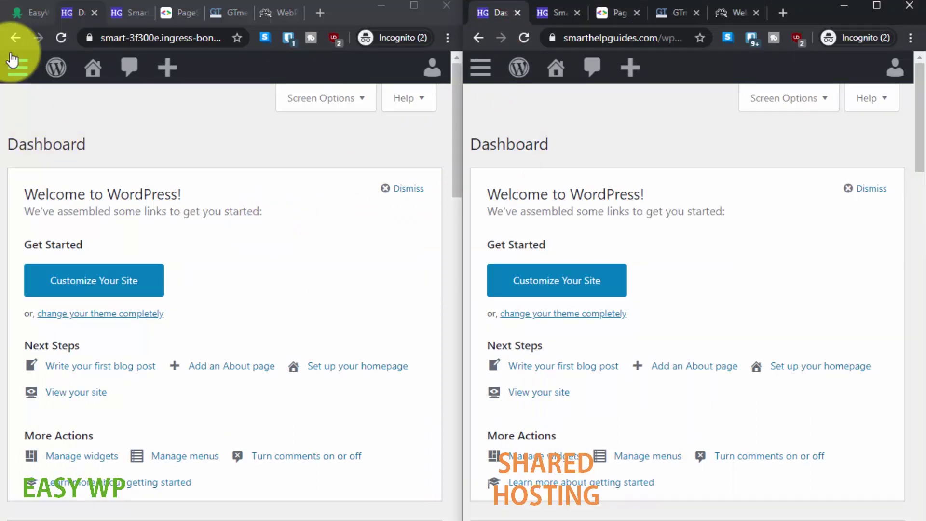
left_click(22, 74)
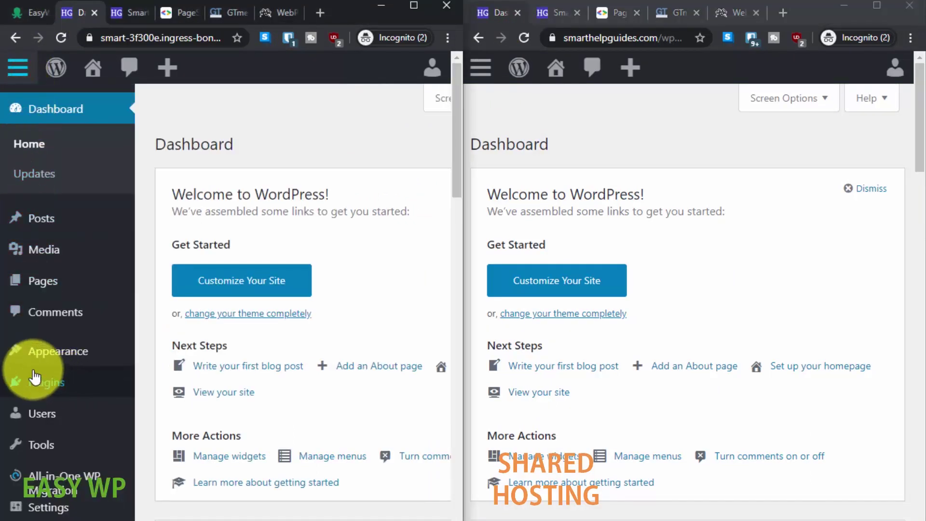
left_click(53, 383)
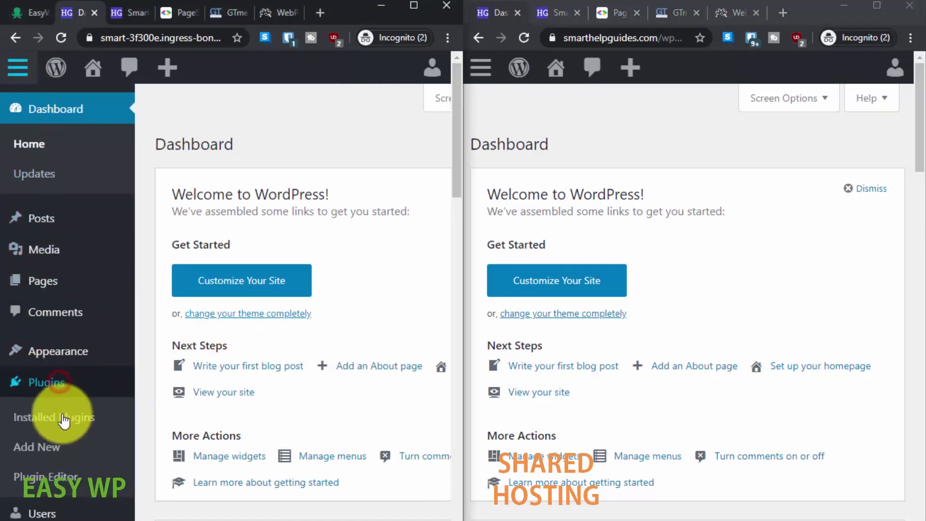
left_click(51, 425)
left_click(480, 68)
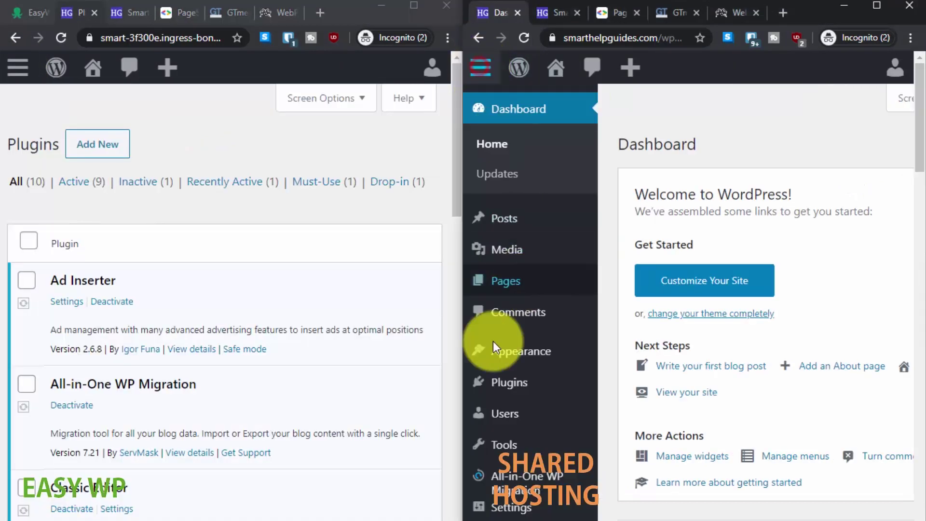
left_click(509, 381)
left_click(516, 416)
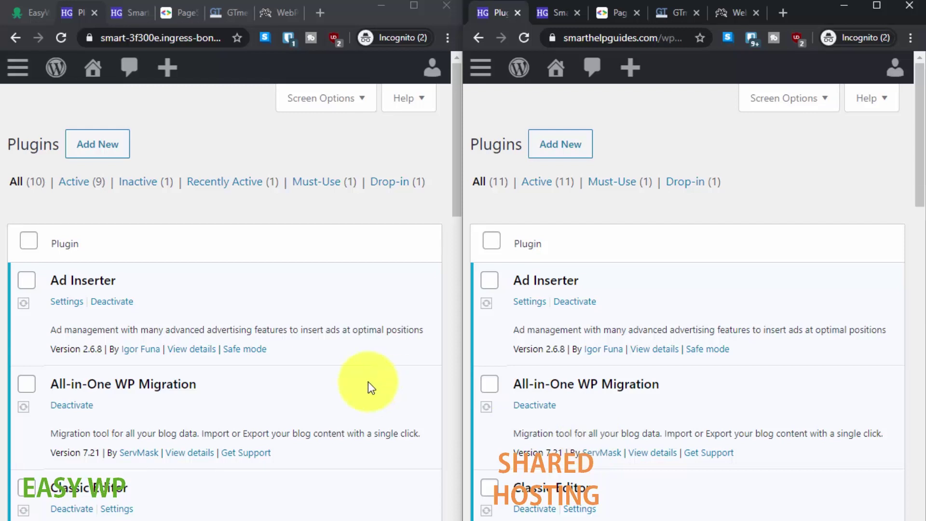
- Scroll both plugin lists and highlight LiteSpeed Cache on the shared-hosting site
scroll(369, 386, "down", 3)
scroll(667, 322, "down", 1)
scroll(664, 317, "down", 1)
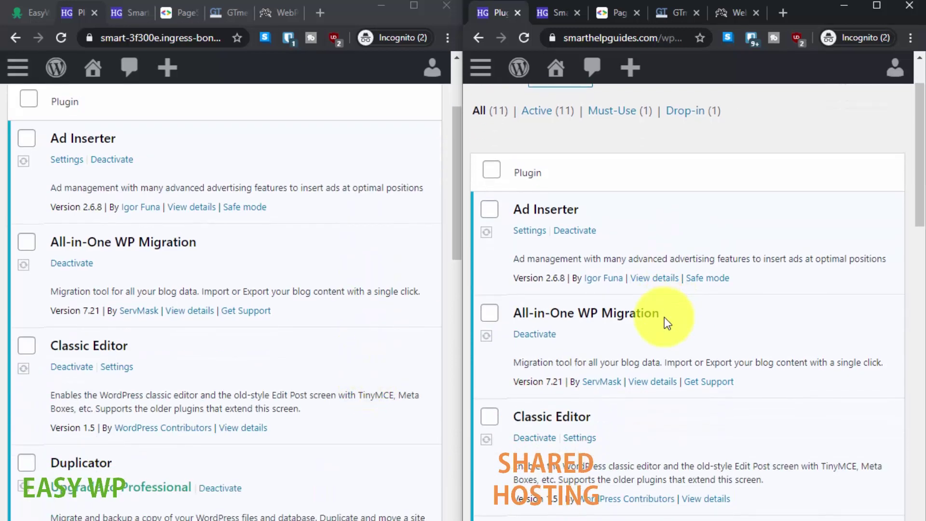
scroll(664, 317, "down", 2)
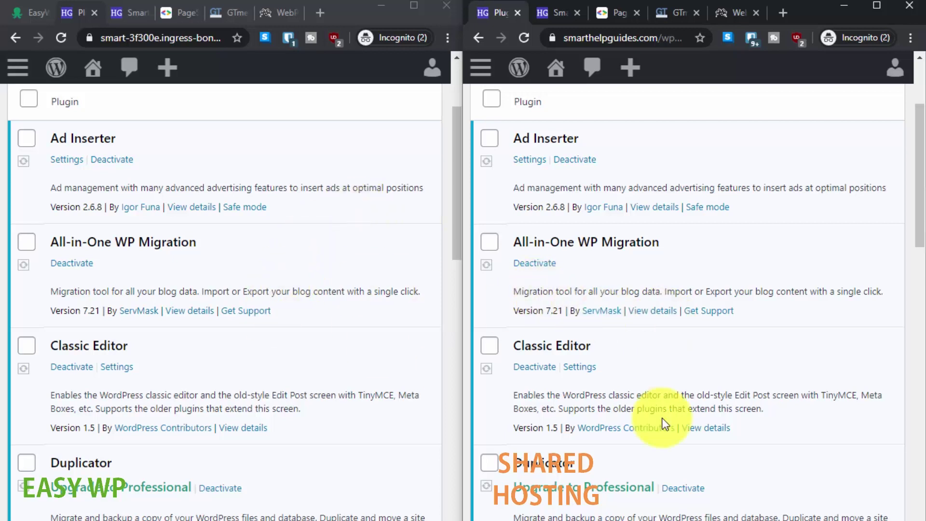
scroll(661, 424, "down", 4)
scroll(271, 367, "down", 6)
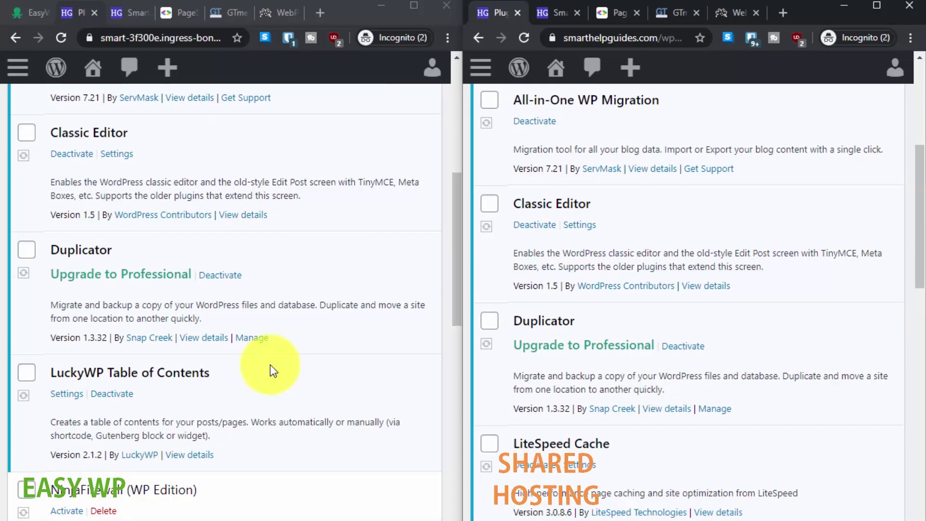
scroll(270, 365, "down", 4)
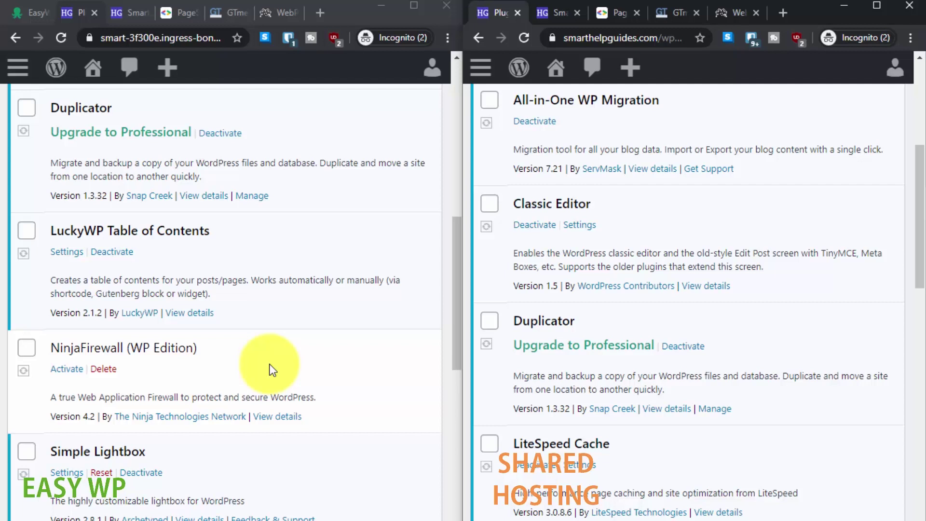
scroll(641, 289, "down", 3)
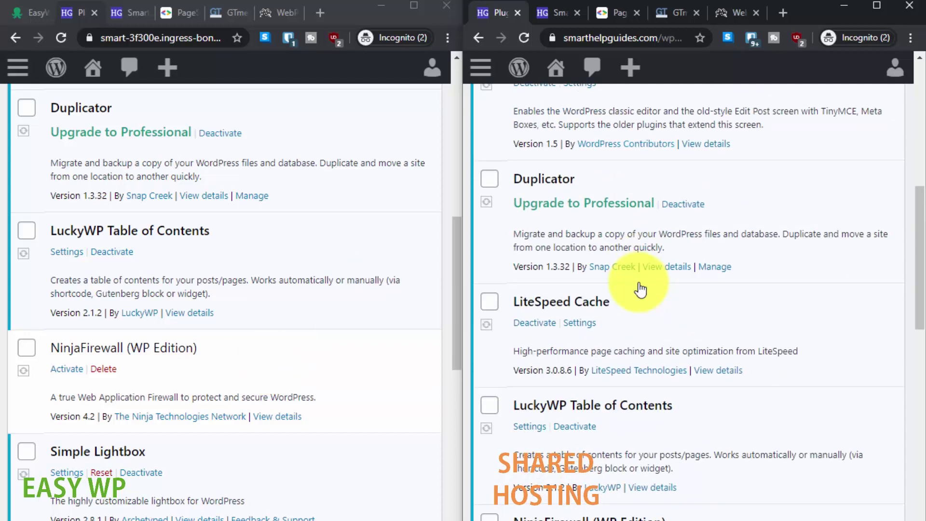
scroll(640, 288, "down", 2)
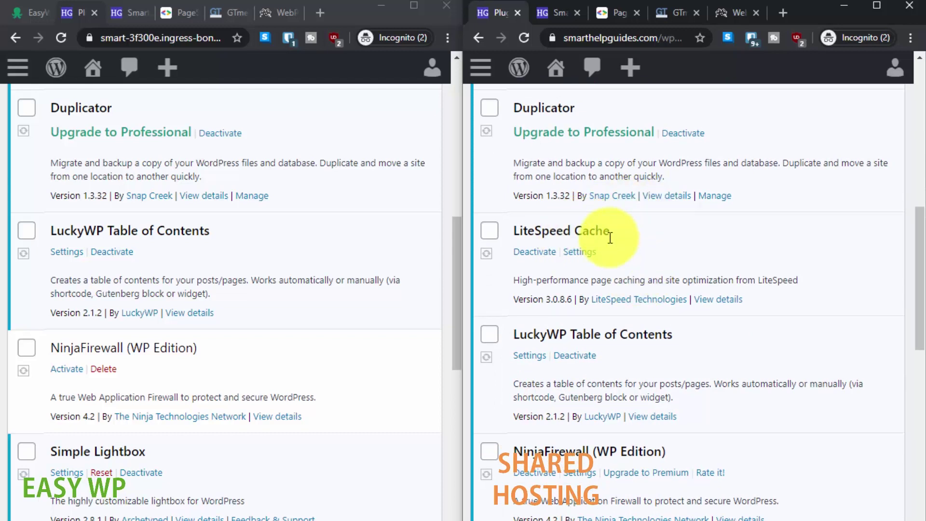
left_click_drag(510, 230, 661, 258)
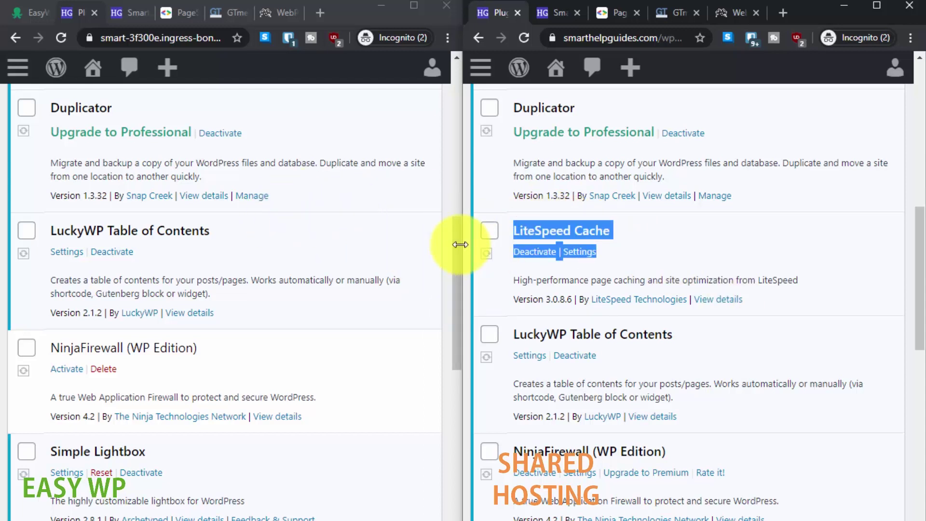
left_click_drag(456, 239, 458, 277)
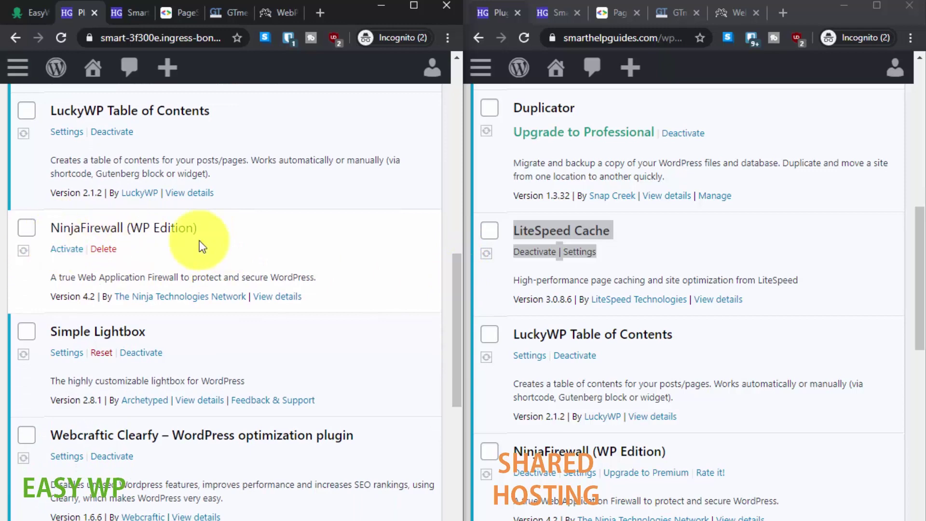
scroll(635, 270, "down", 3)
scroll(720, 277, "down", 4)
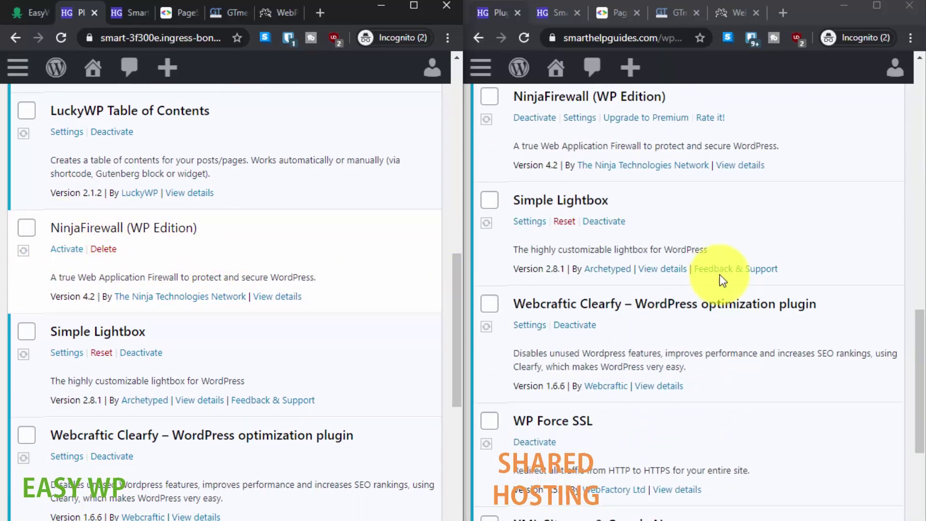
scroll(722, 282, "up", 1)
left_click(917, 308)
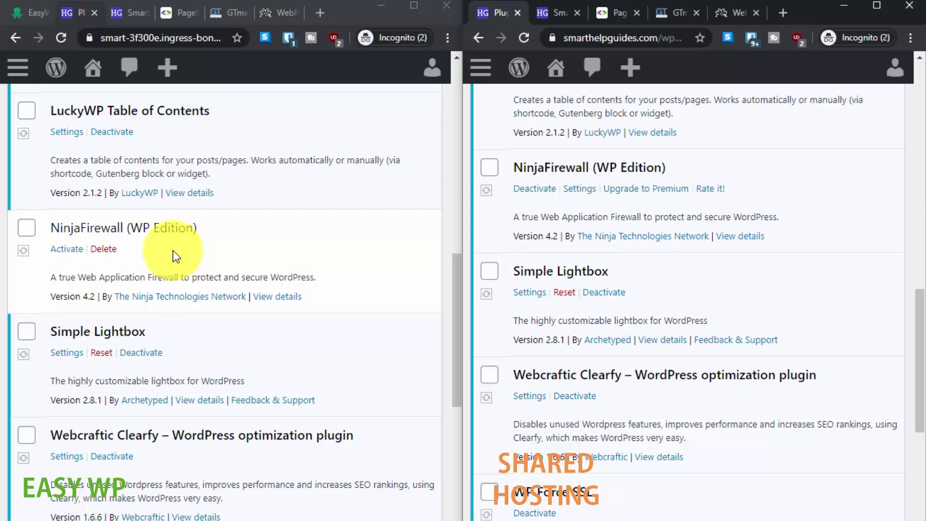
scroll(305, 421, "down", 3)
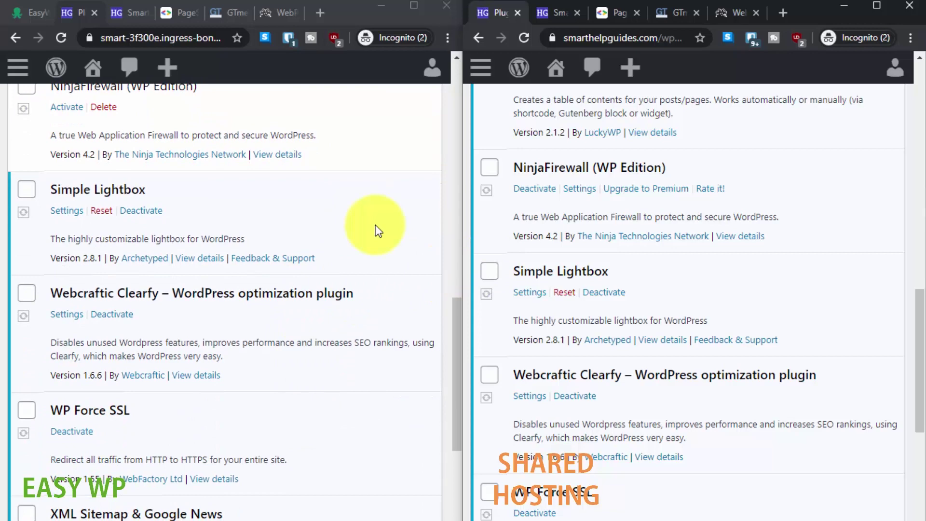
scroll(582, 326, "down", 2)
scroll(579, 330, "down", 2)
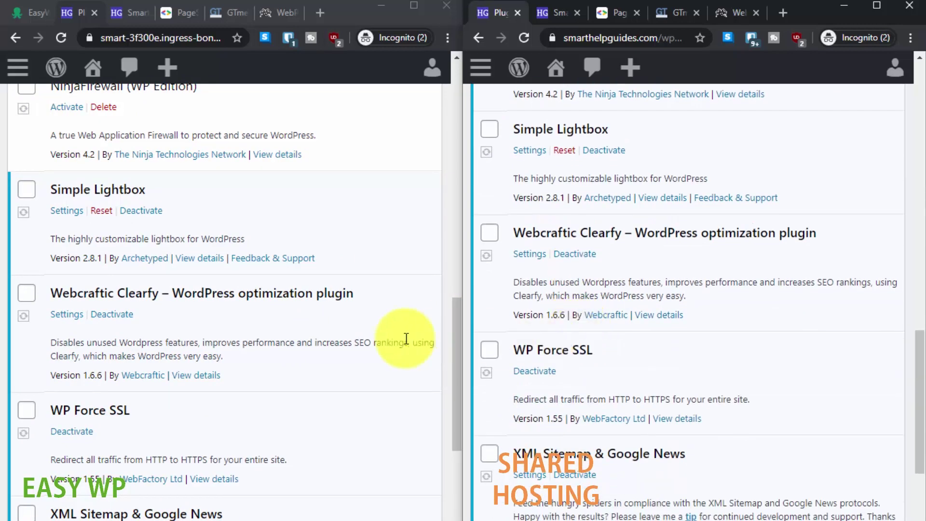
scroll(385, 357, "down", 3)
scroll(378, 356, "down", 3)
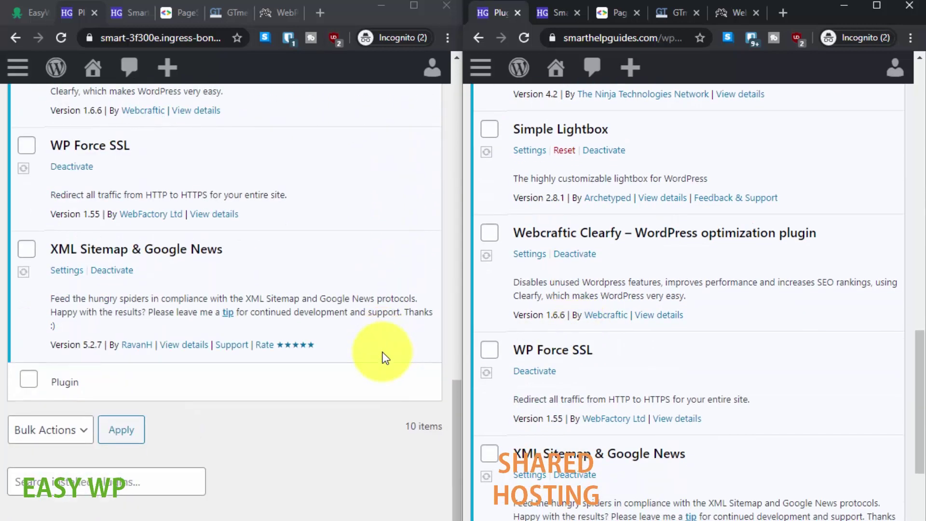
scroll(531, 366, "down", 3)
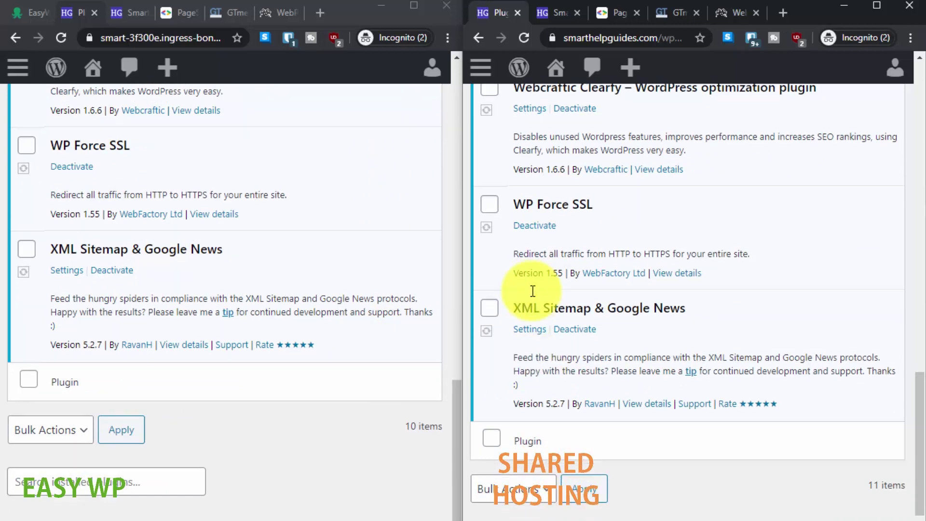
scroll(533, 289, "down", 2)
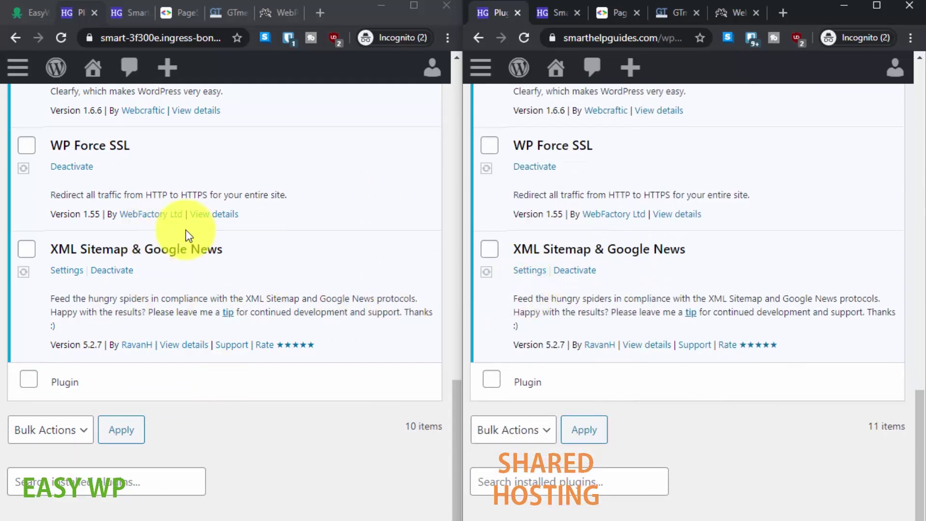
scroll(380, 287, "up", 15)
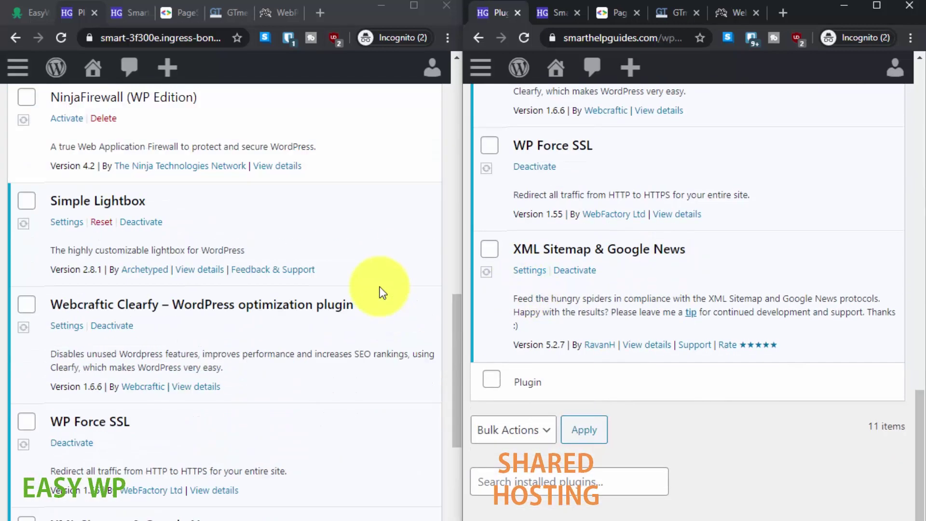
scroll(767, 302, "up", 15)
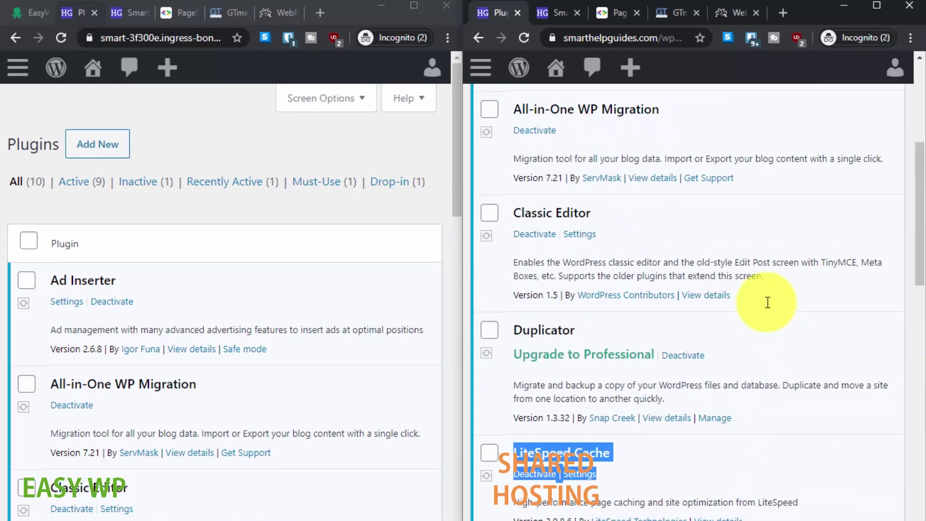
- Look over the blog, PageSpeed Insights, GTmetrix and WebPageTest tabs in both windows
left_click(131, 9)
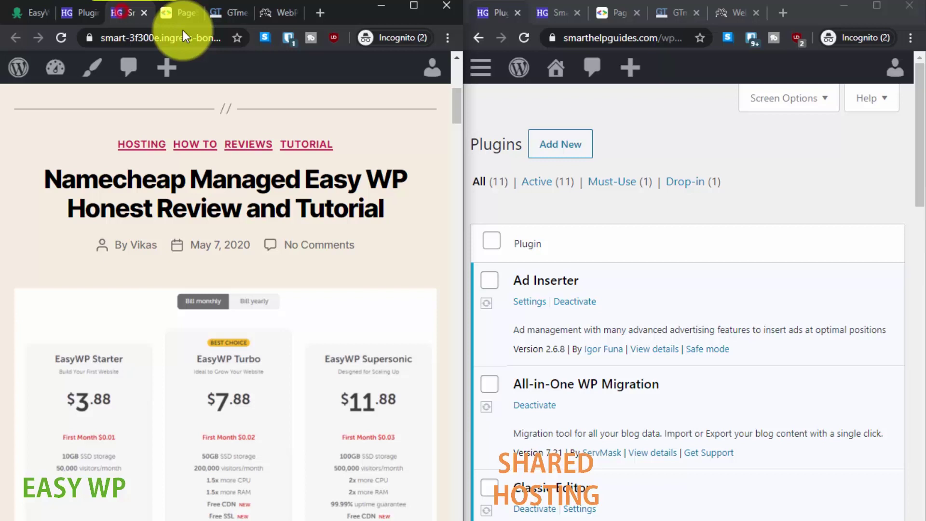
left_click(561, 10)
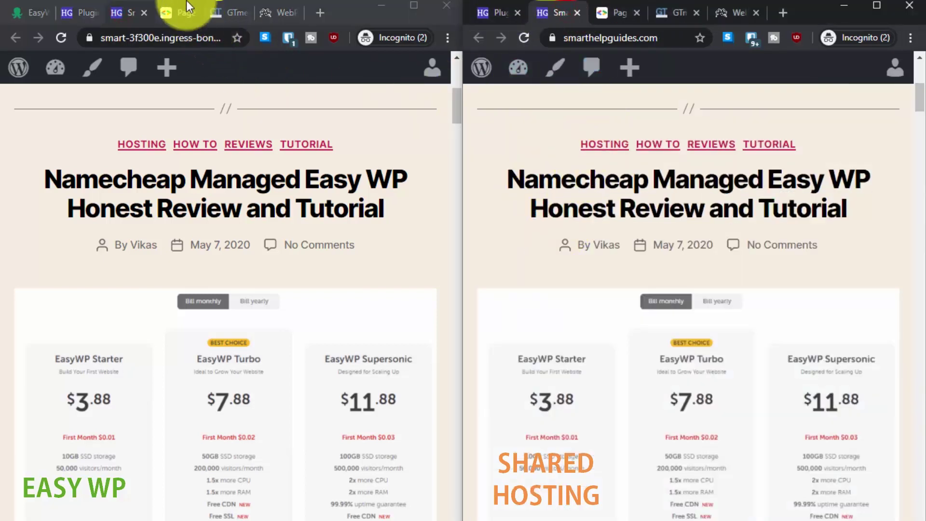
left_click(178, 12)
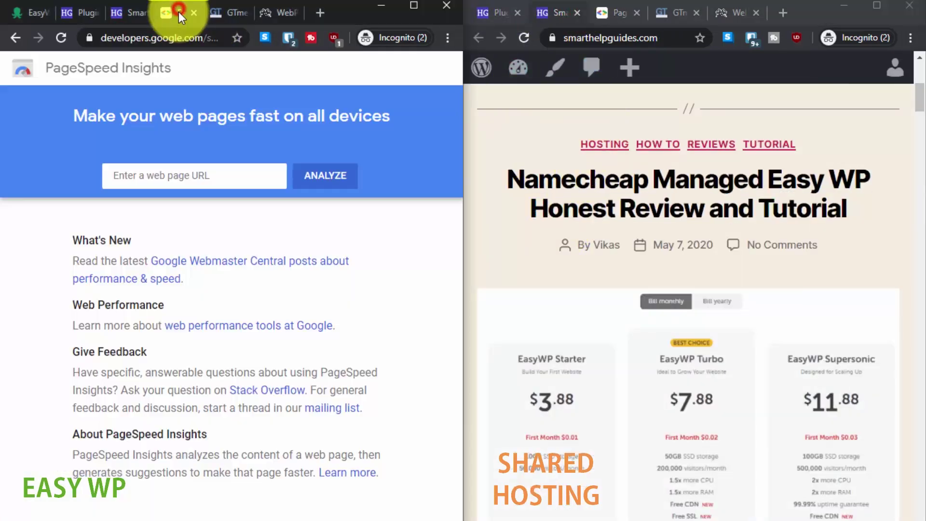
left_click(223, 13)
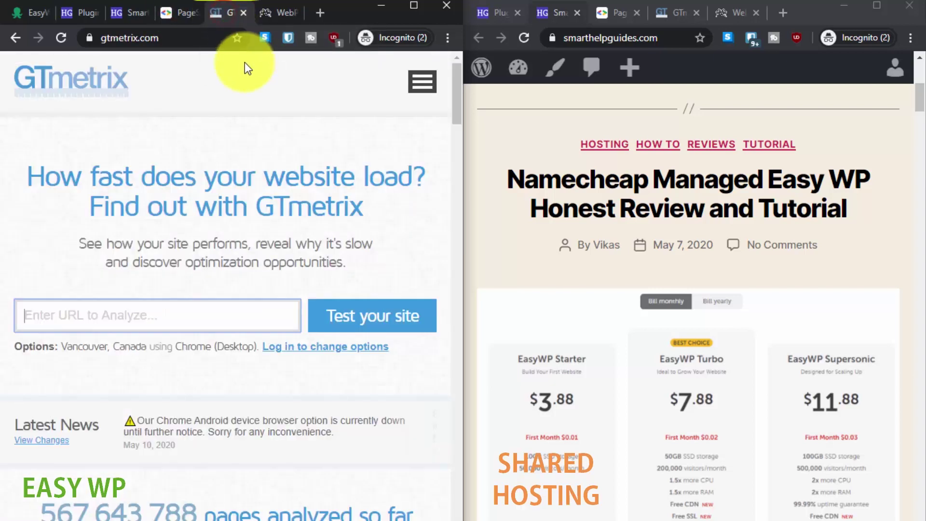
left_click(273, 12)
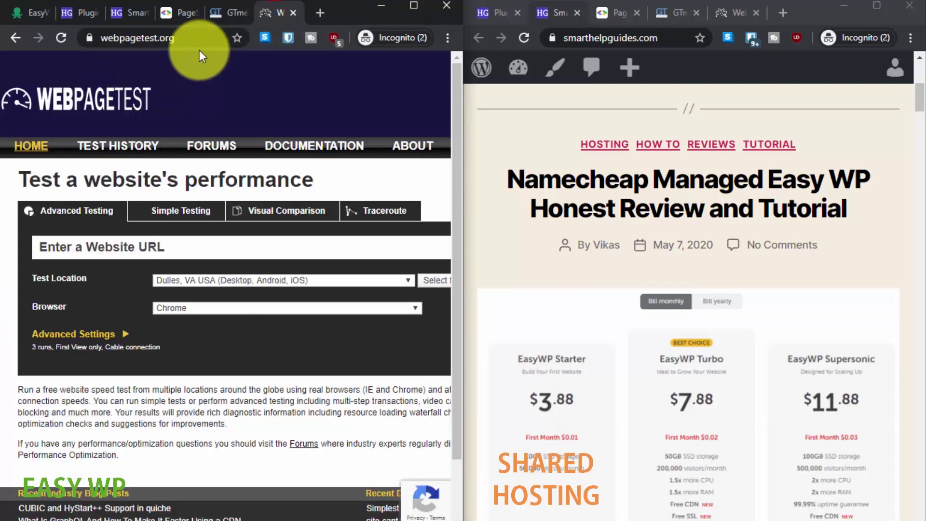
left_click(621, 9)
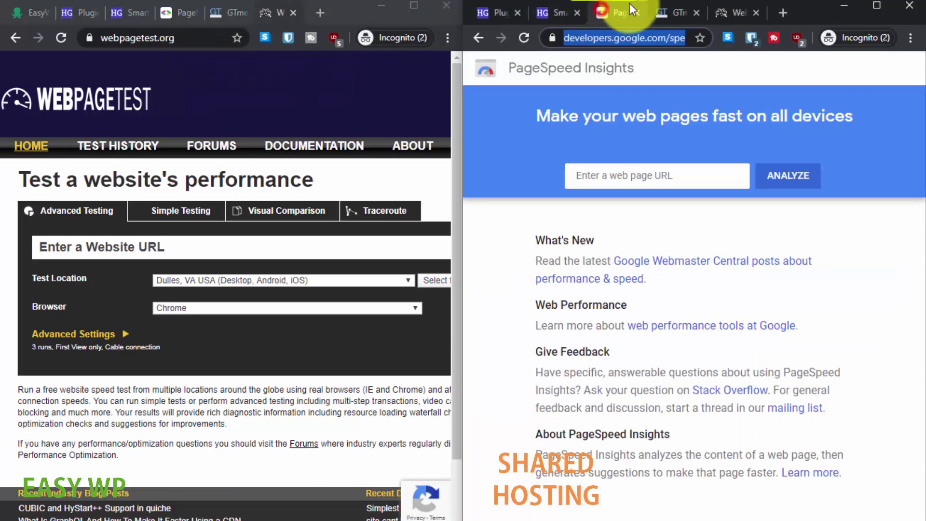
left_click(663, 10)
left_click(721, 13)
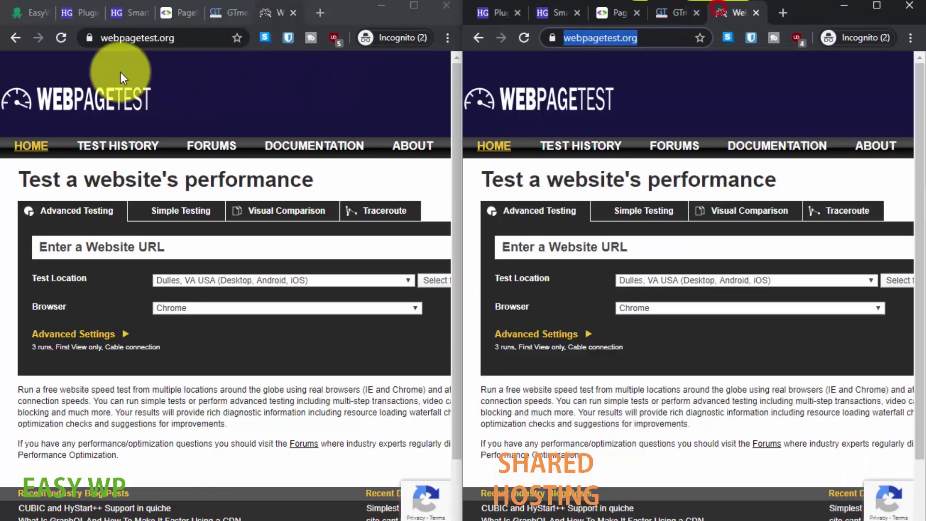
- Return both windows to their blog homepages and scroll to the MyBB security post
left_click(116, 13)
scroll(159, 253, "down", 15)
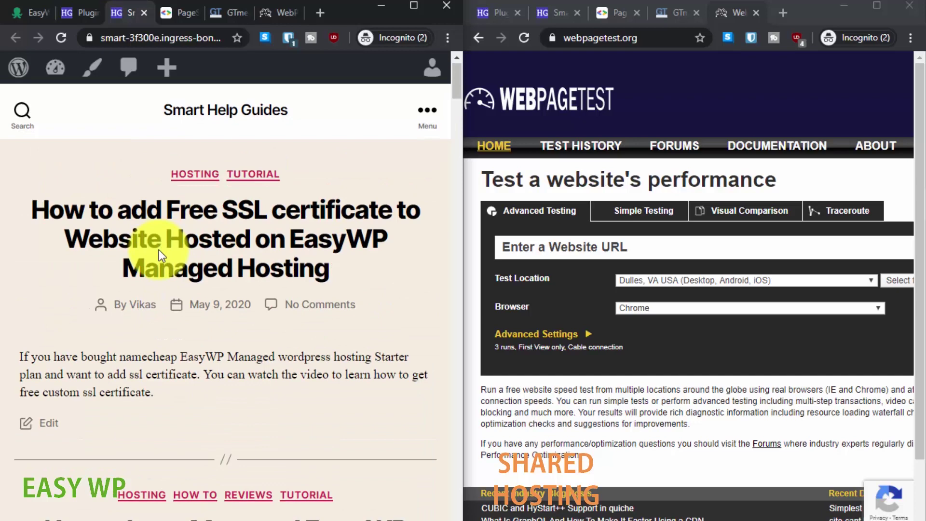
scroll(159, 241, "down", 2)
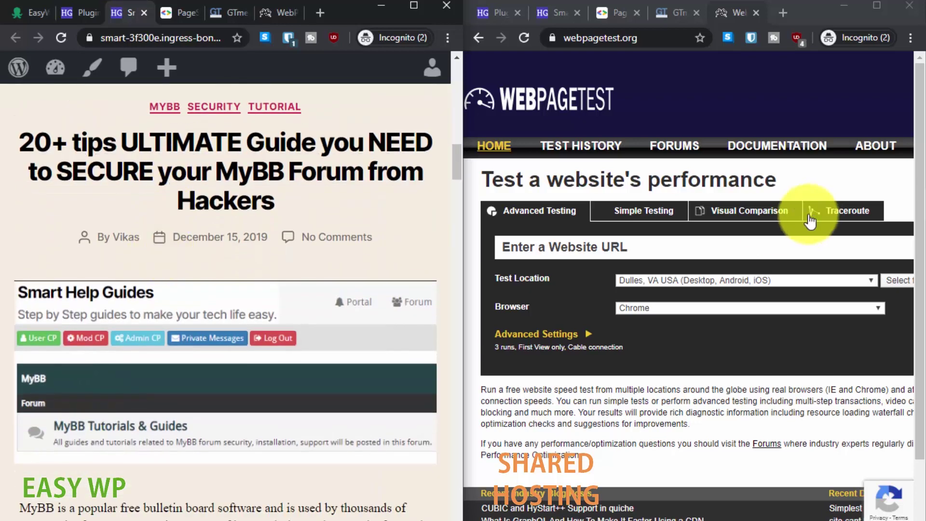
left_click(536, 7)
scroll(586, 265, "down", 12)
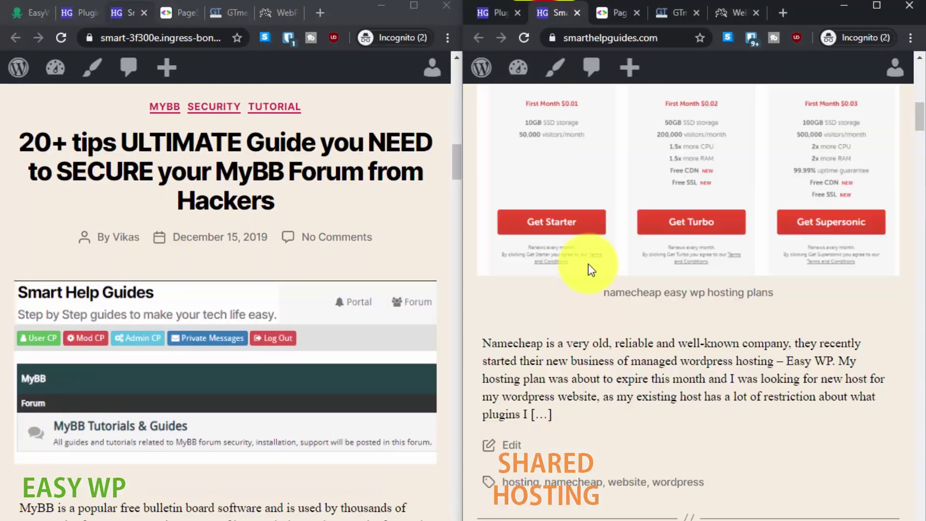
- Copy the EasyWP MyBB post's link and run a PageSpeed Insights analysis on it
scroll(588, 264, "up", 5)
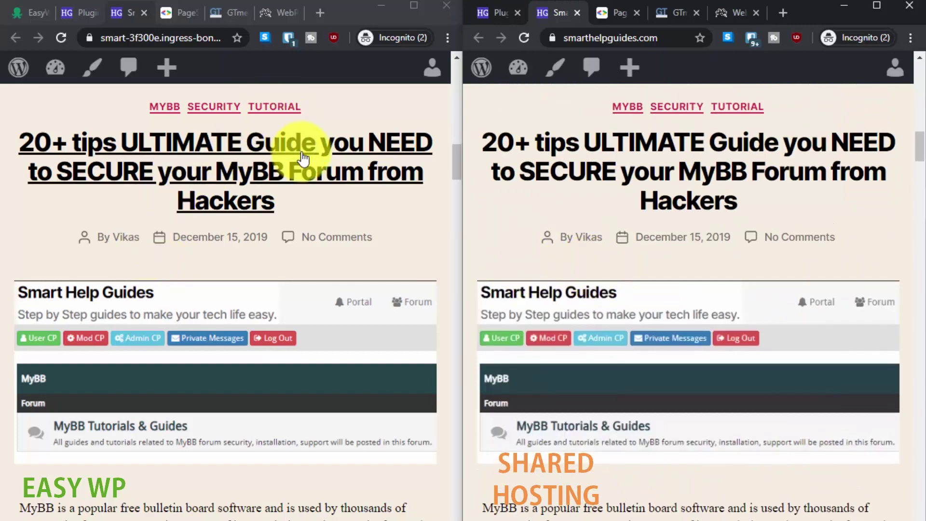
right_click(365, 177)
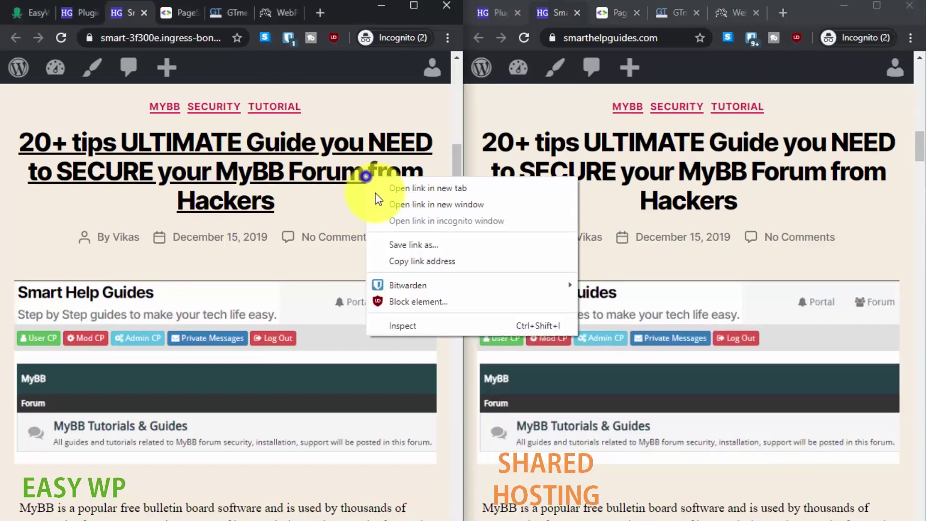
left_click(404, 256)
left_click(169, 11)
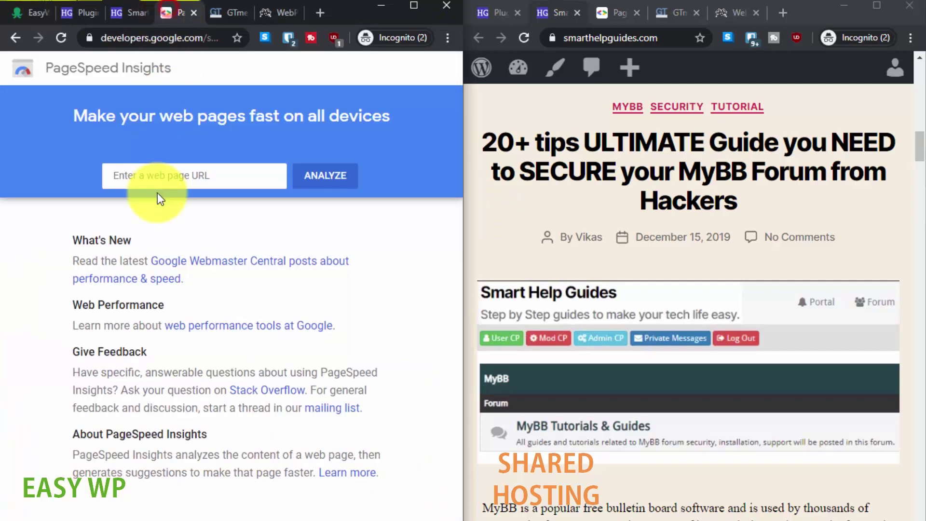
left_click(157, 176)
right_click(157, 177)
left_click(202, 283)
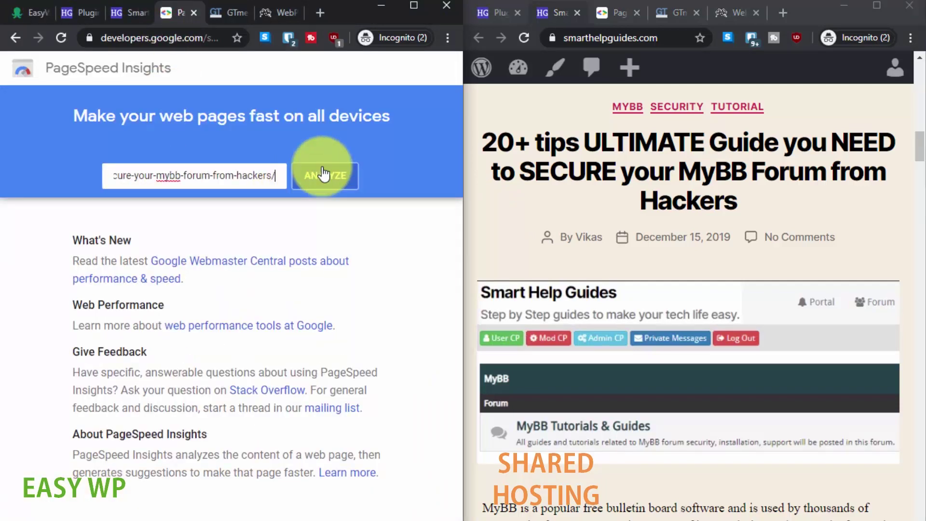
left_click(321, 171)
- Start a GTmetrix test of the same EasyWP post URL
left_click(218, 14)
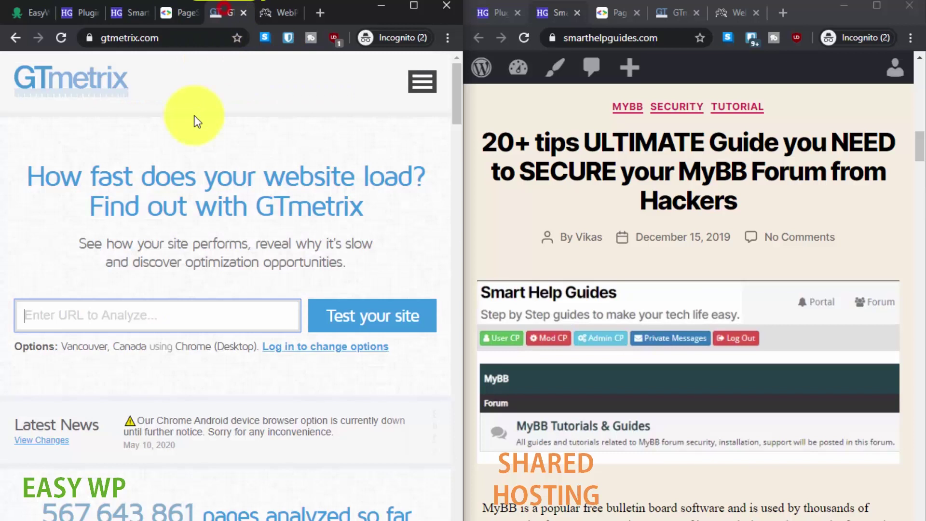
right_click(175, 307)
left_click(225, 172)
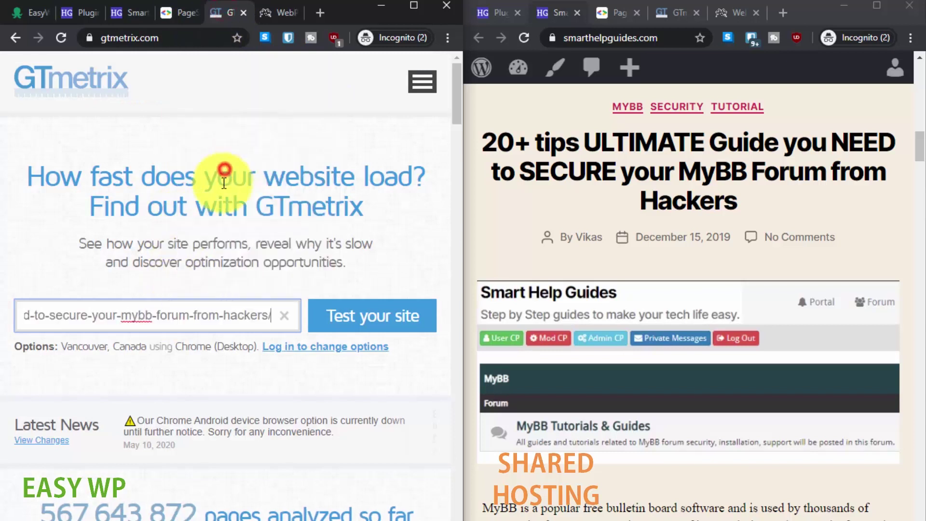
left_click(393, 332)
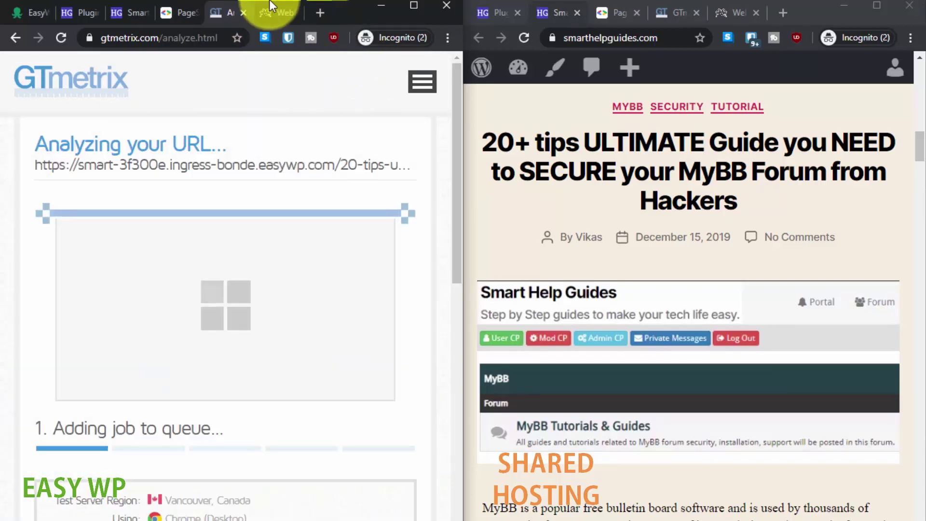
- Paste the EasyWP post URL into WebPageTest and start the test
left_click(268, 11)
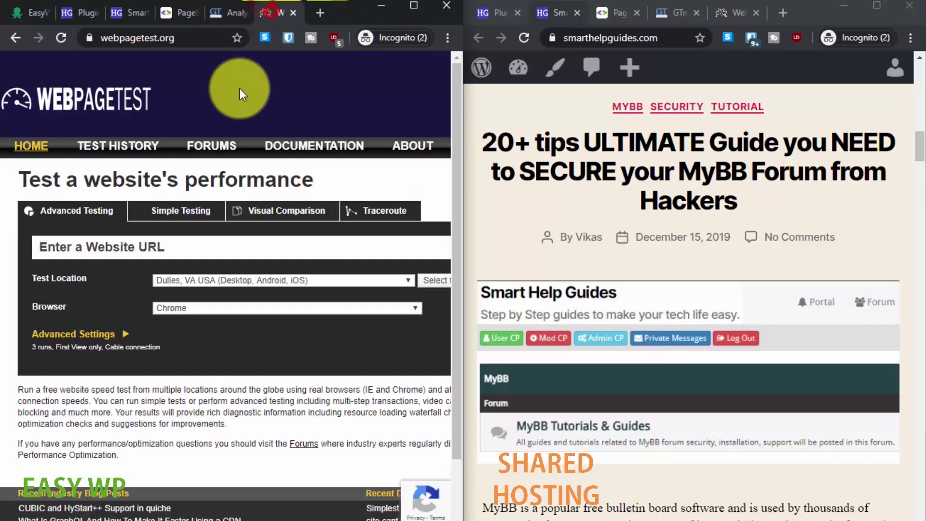
left_click(173, 248)
right_click(173, 242)
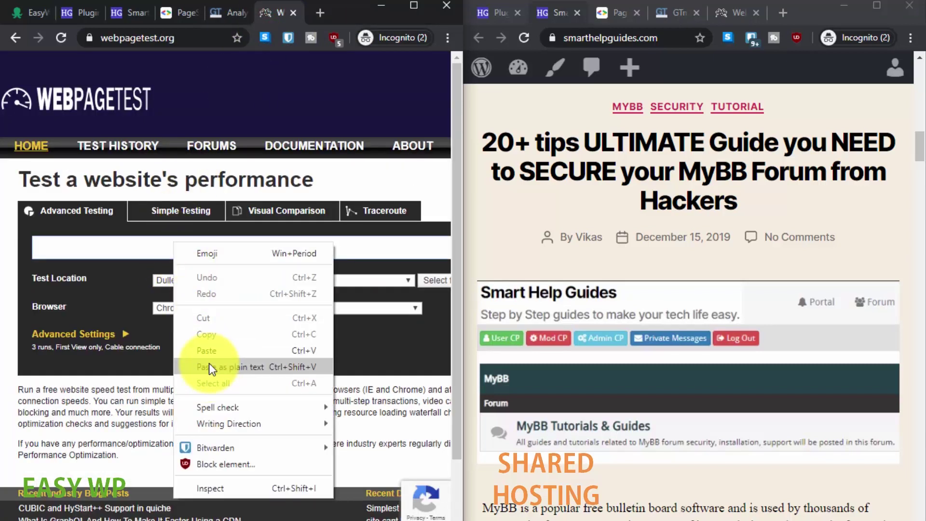
left_click(209, 351)
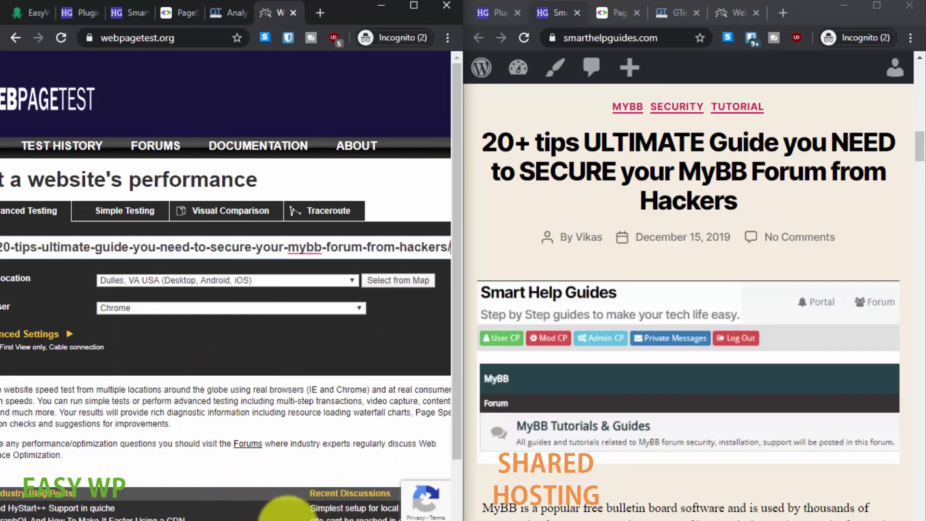
scroll(338, 386, "right", 2)
left_click(429, 232)
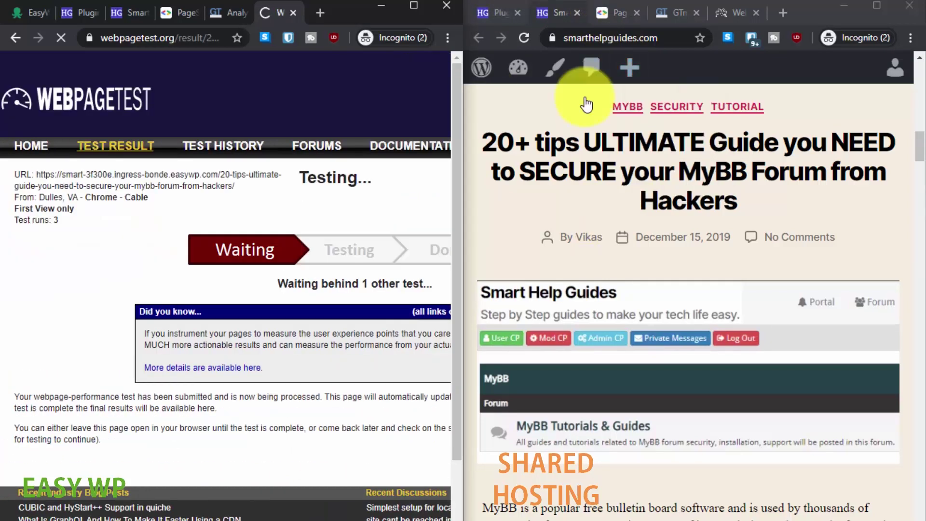
- Copy the shared-hosting MyBB post's link and analyze it in PageSpeed Insights
right_click(642, 163)
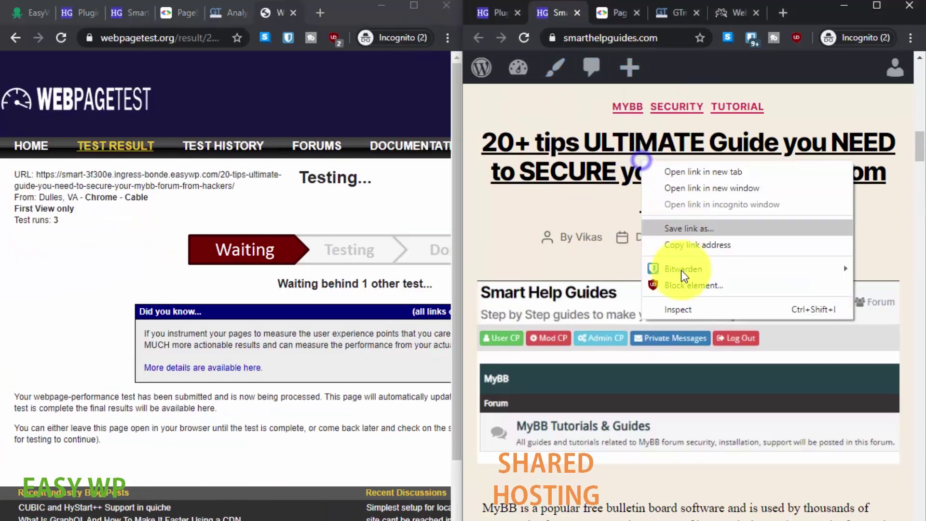
left_click(685, 246)
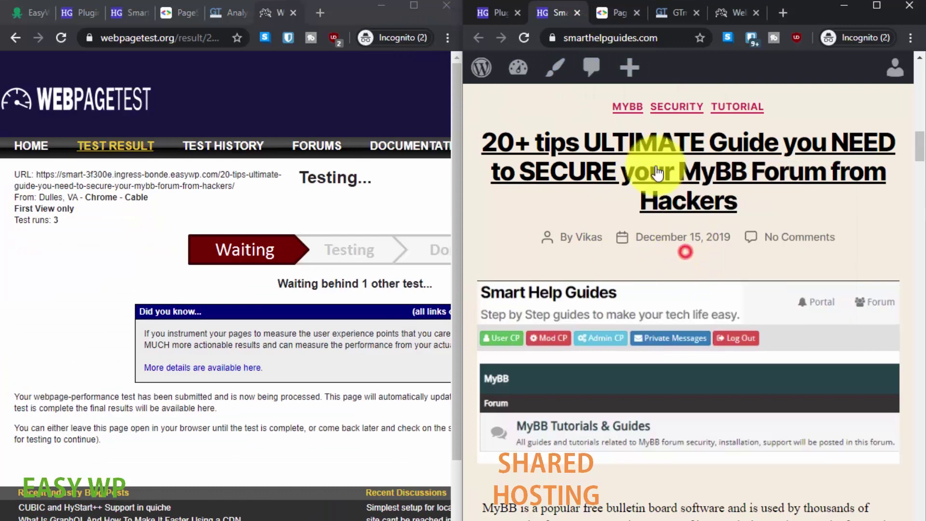
left_click(615, 13)
right_click(605, 175)
left_click(670, 277)
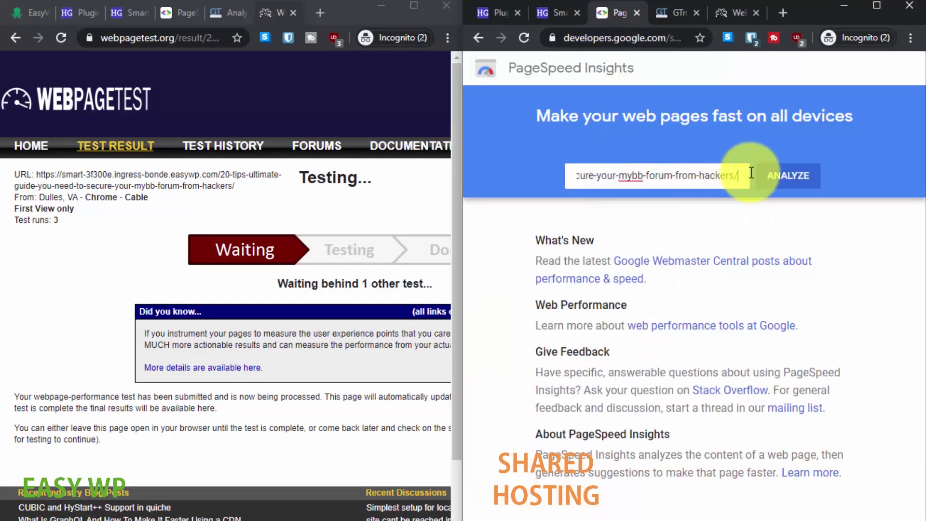
left_click(772, 175)
- Start a GTmetrix analysis of the shared-hosting post URL
left_click(670, 12)
right_click(614, 303)
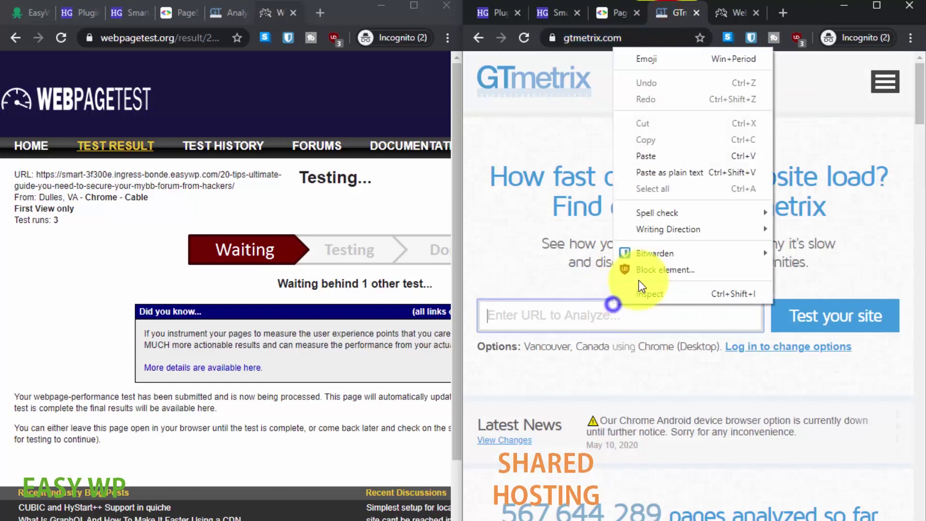
left_click(647, 156)
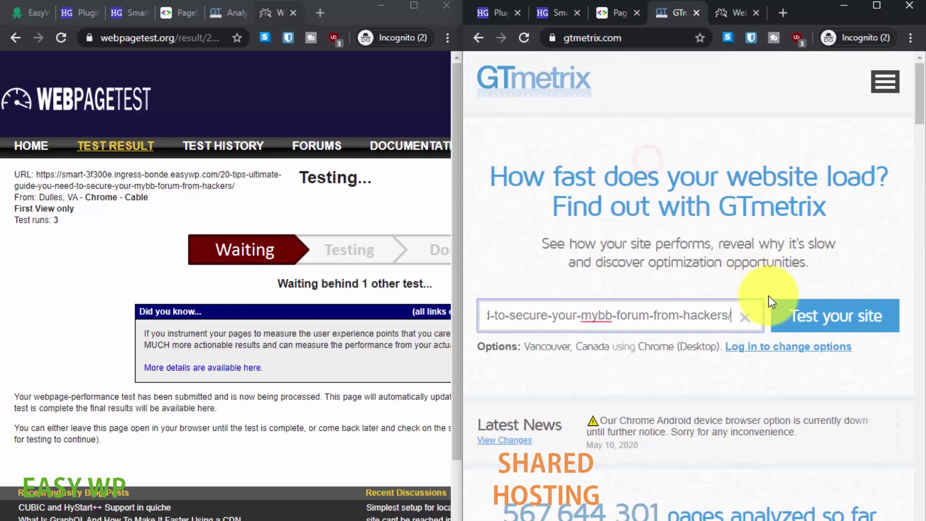
left_click(790, 314)
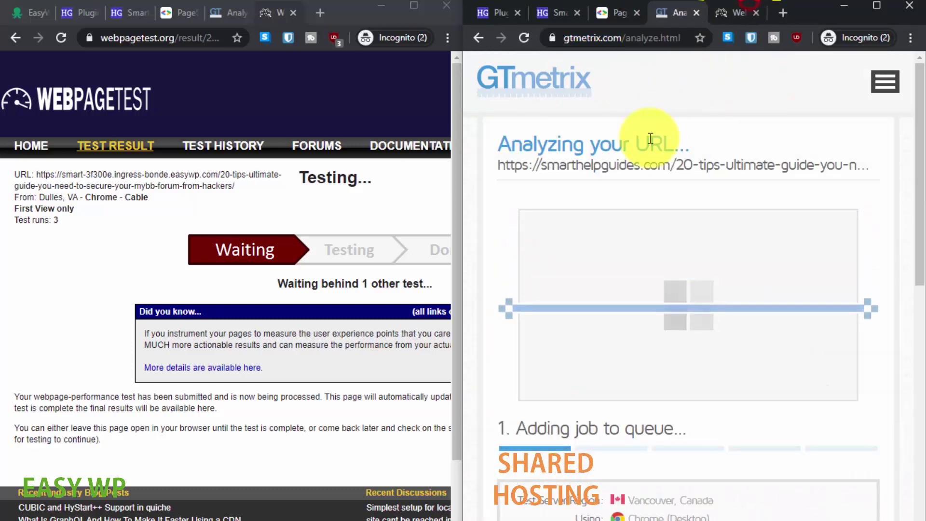
- Start a WebPageTest run of the shared-hosting post and pass the traffic-light reCAPTCHA
left_click(721, 10)
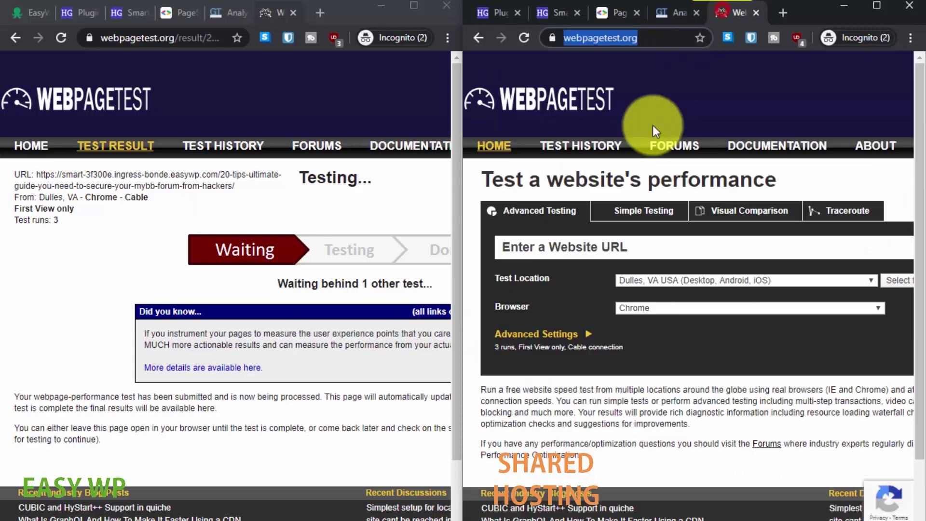
right_click(627, 255)
left_click(643, 351)
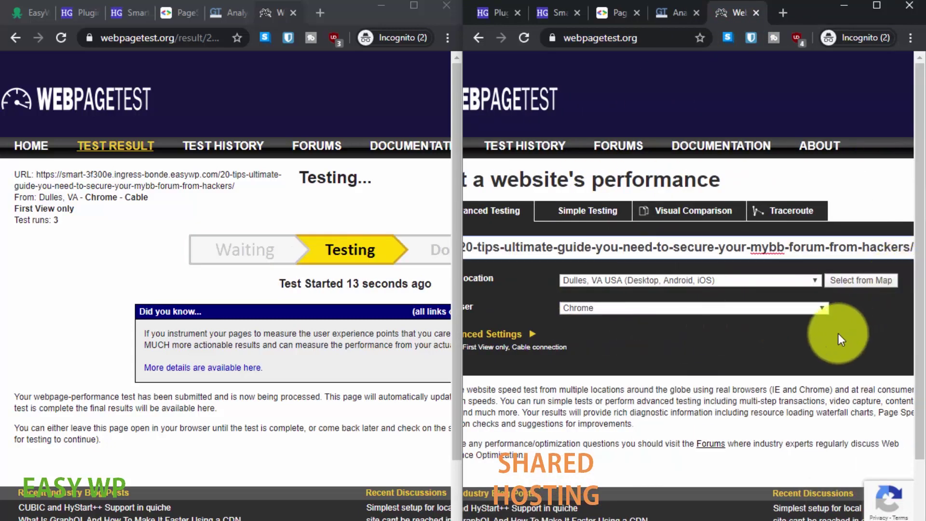
left_click_drag(699, 514, 814, 514)
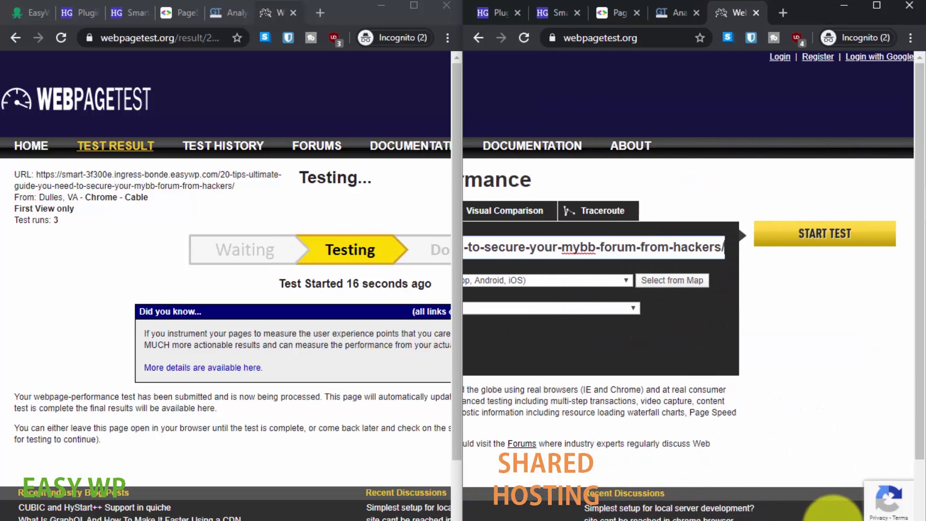
left_click(857, 239)
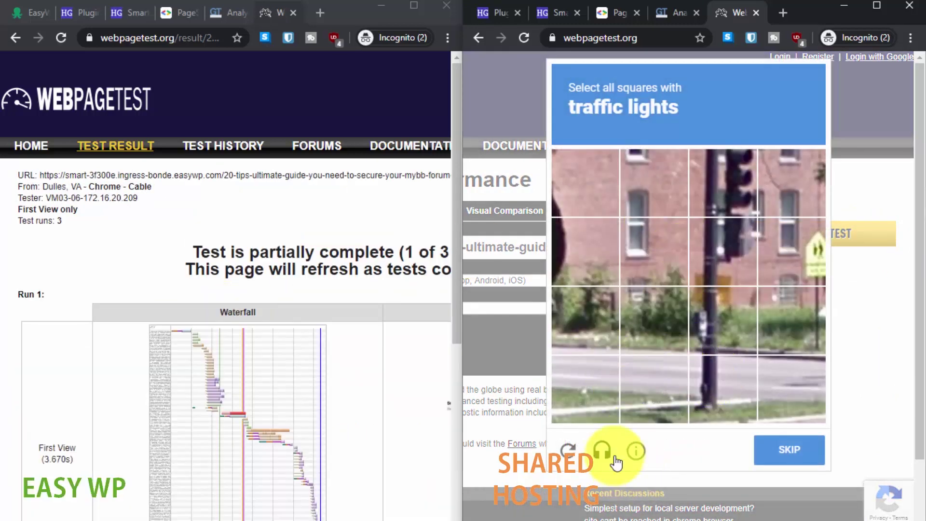
left_click(727, 184)
left_click(721, 245)
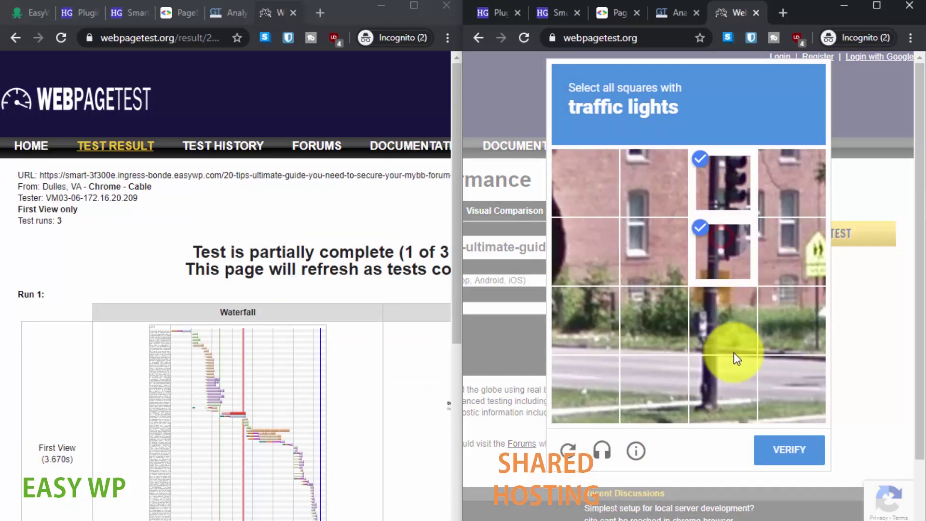
left_click(776, 455)
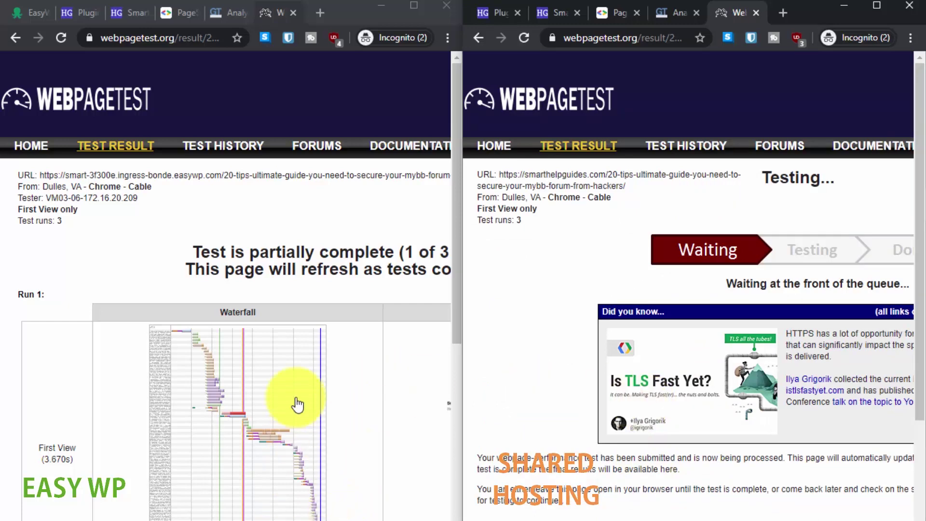
- Show both PageSpeed mobile reports side by side and scroll the lab data: EasyWP 54, shared 83
scroll(302, 400, "down", 4)
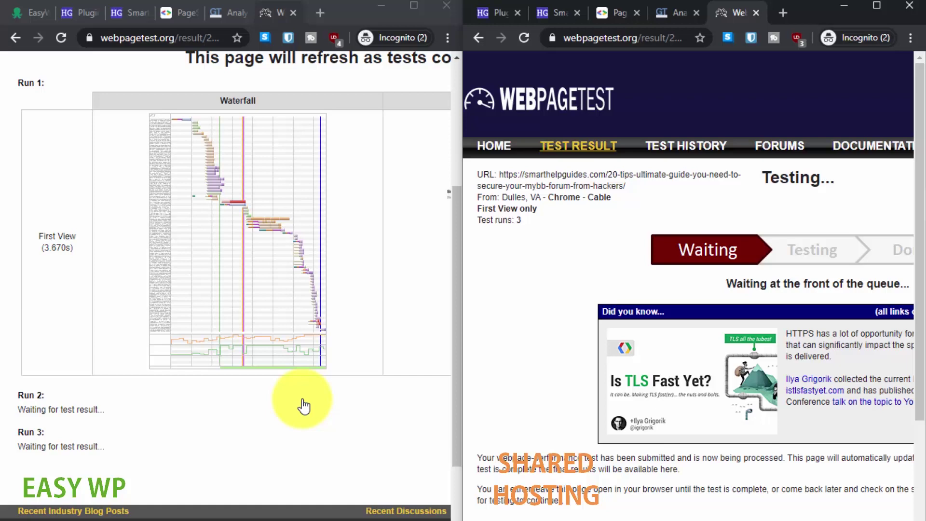
scroll(702, 353, "down", 3)
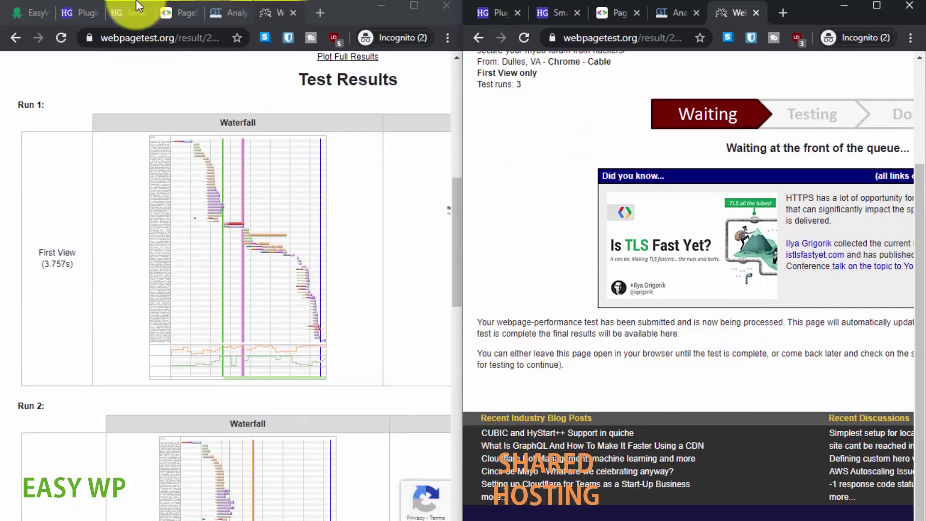
left_click(175, 2)
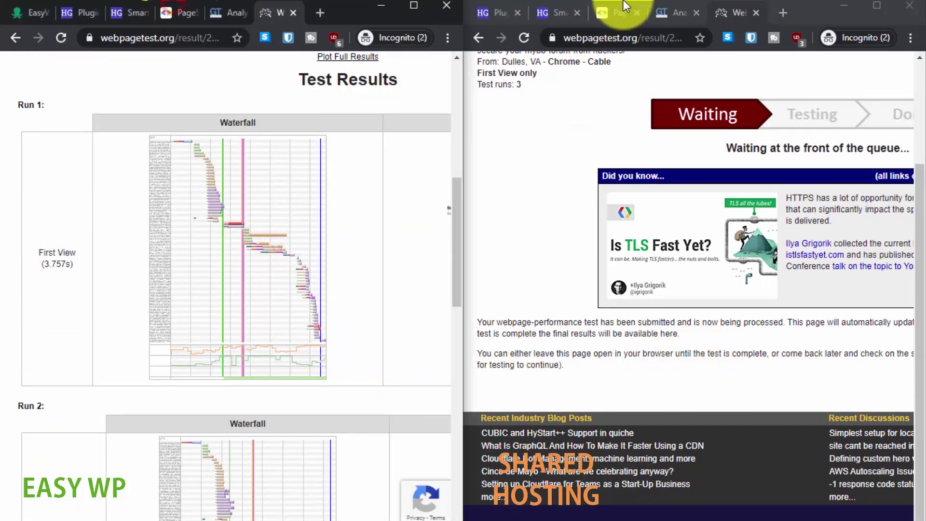
left_click(179, 13)
left_click(615, 13)
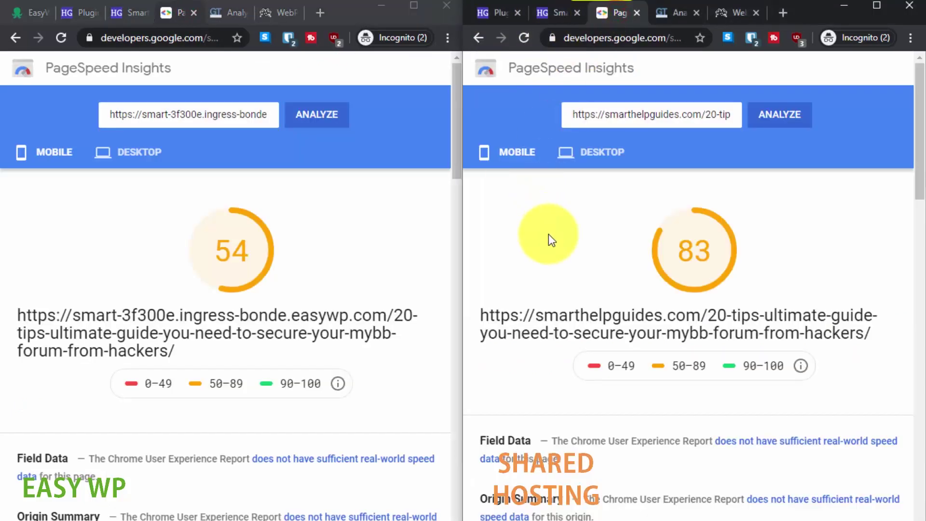
left_click(197, 114)
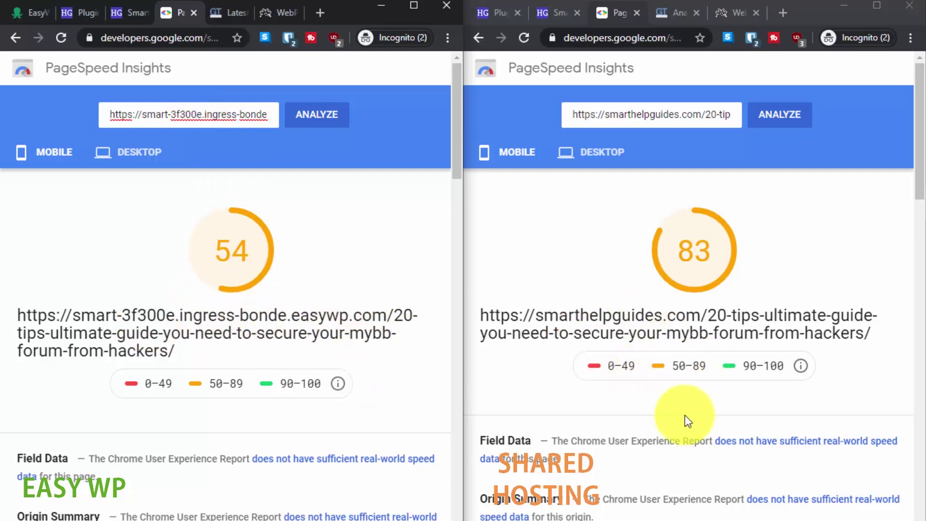
scroll(270, 374, "down", 4)
scroll(267, 382, "down", 6)
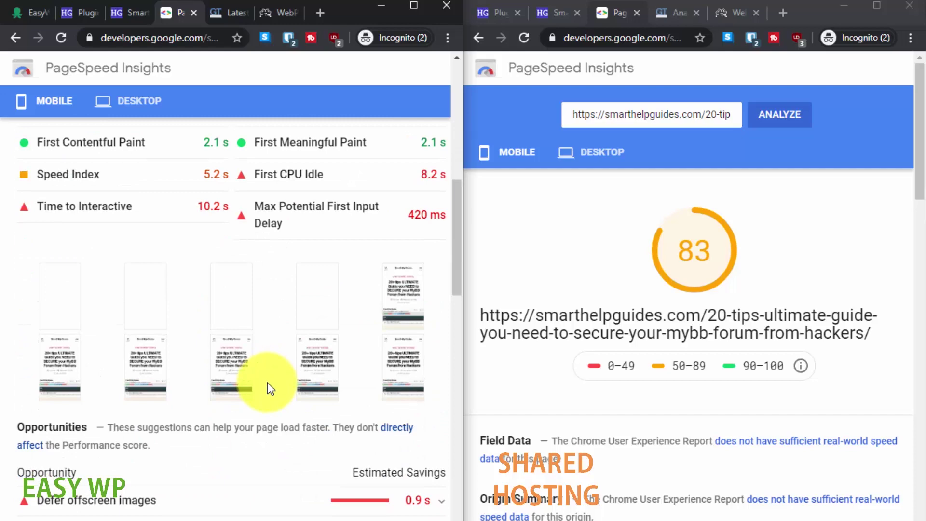
scroll(589, 341, "down", 7)
scroll(589, 340, "up", 7)
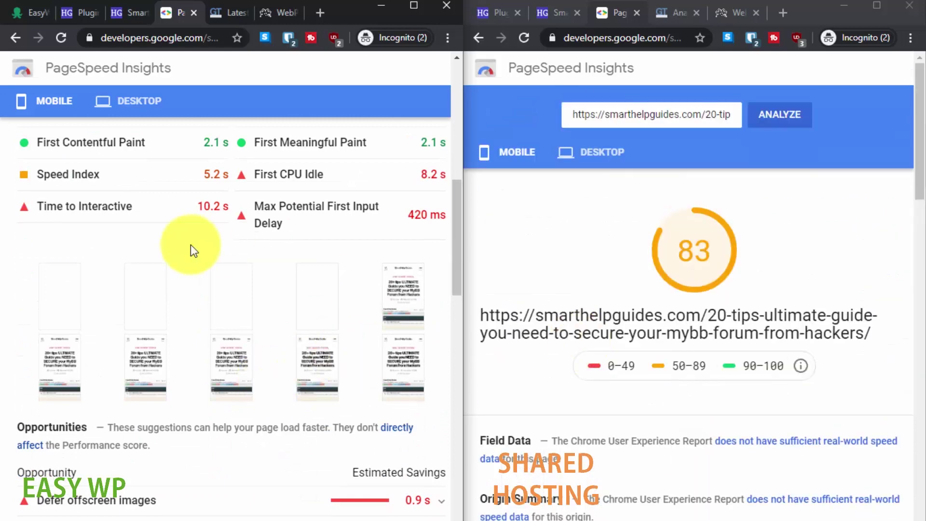
scroll(192, 248, "up", 10)
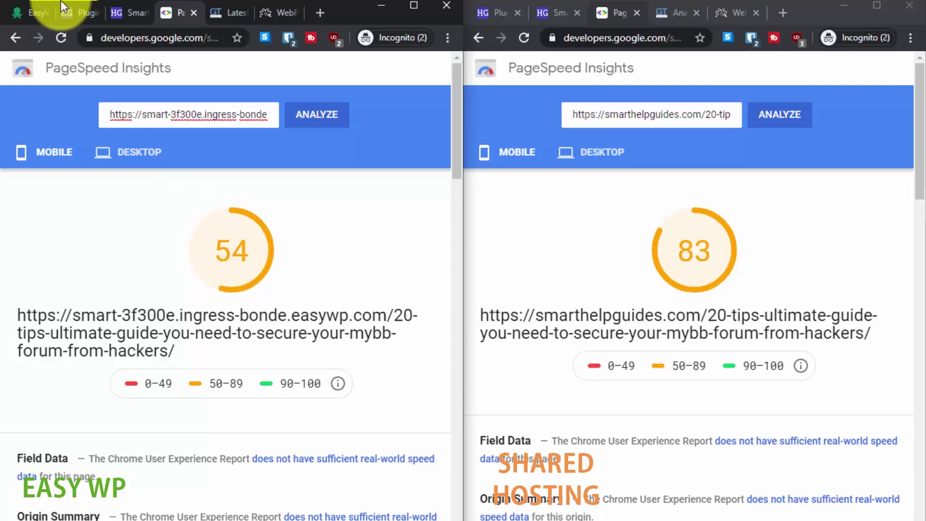
- Review the EasyWP Smart site's overview and website details, then its plugins list and MyBB post
left_click(33, 13)
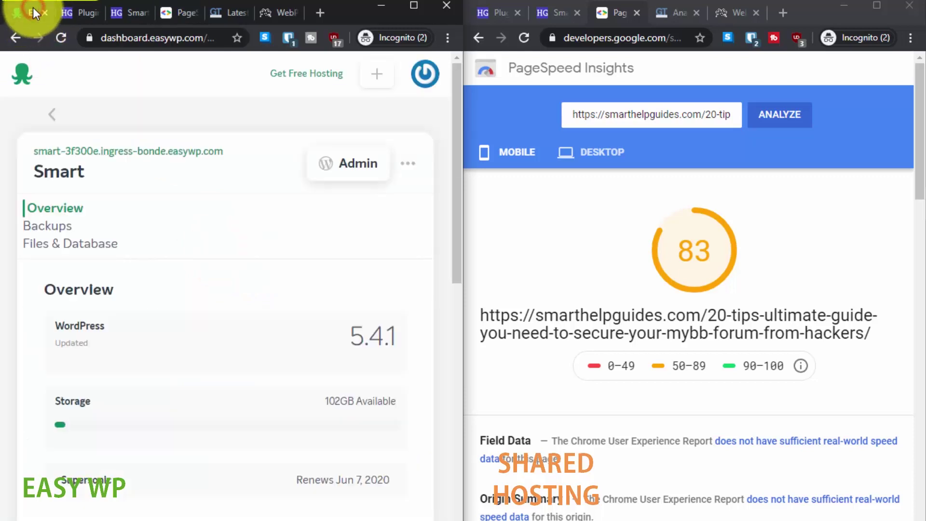
scroll(93, 393, "down", 4)
scroll(79, 402, "down", 3)
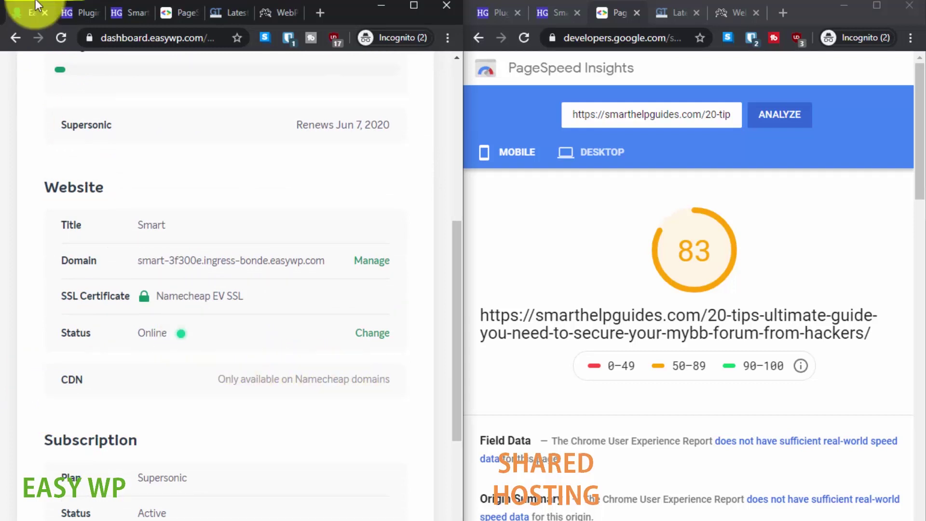
scroll(151, 284, "up", 4)
scroll(148, 279, "up", 1)
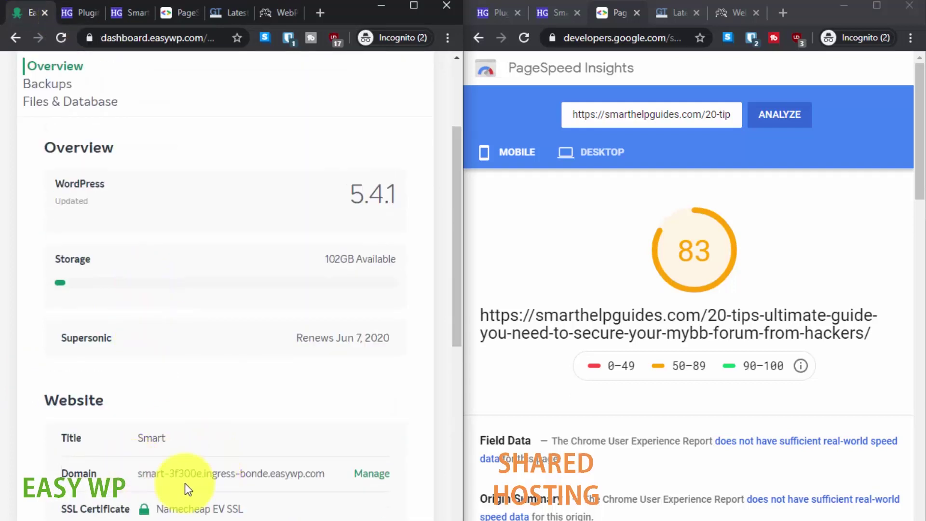
left_click(76, 11)
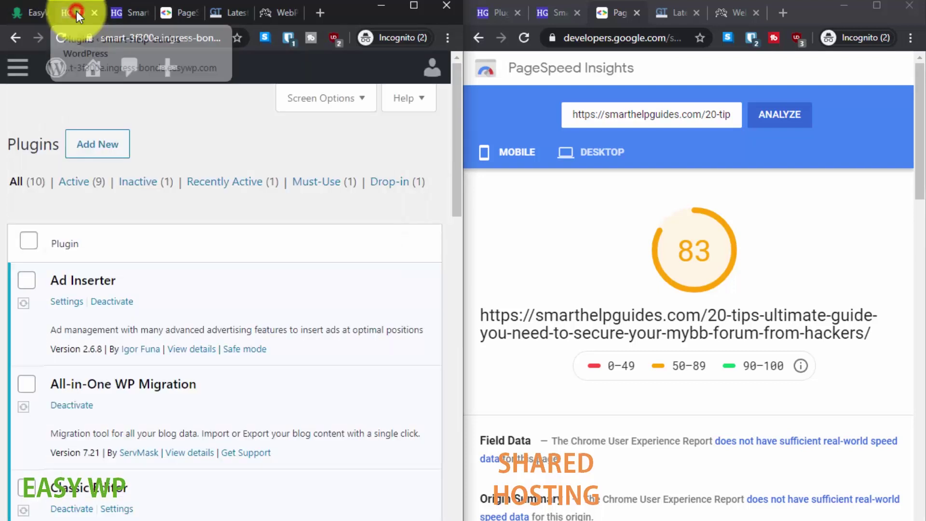
left_click(134, 7)
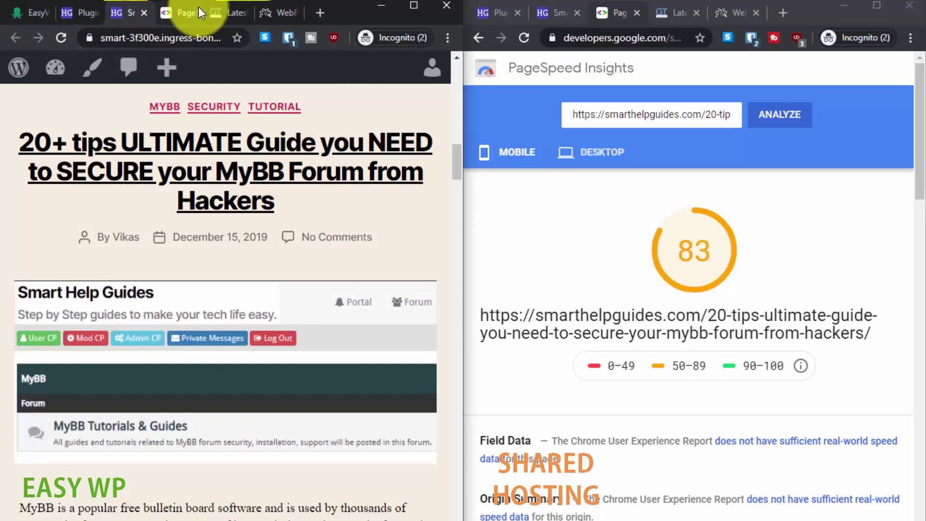
left_click(182, 9)
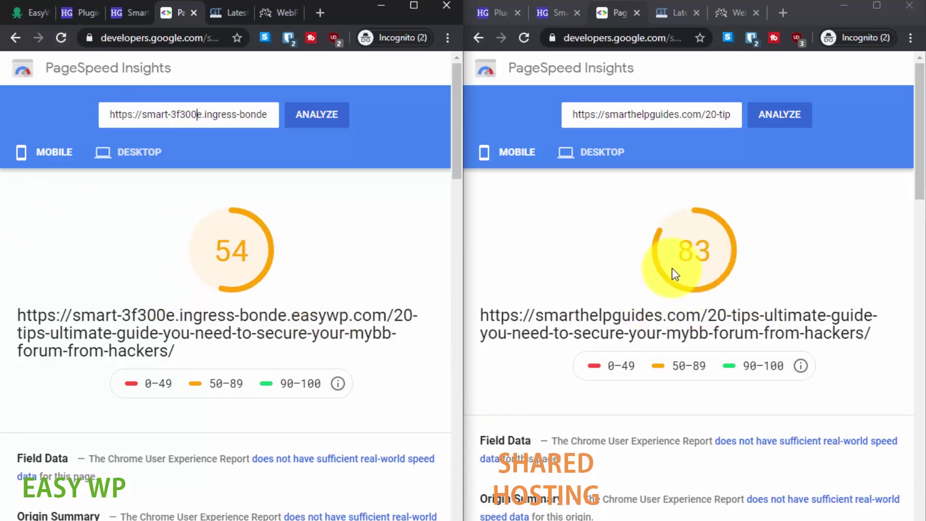
left_click(116, 151)
left_click(576, 153)
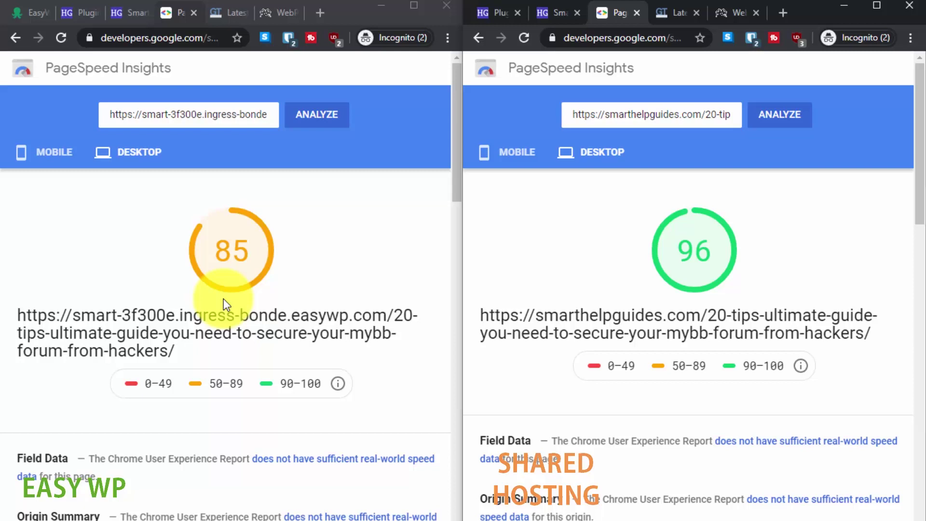
scroll(269, 424, "down", 6)
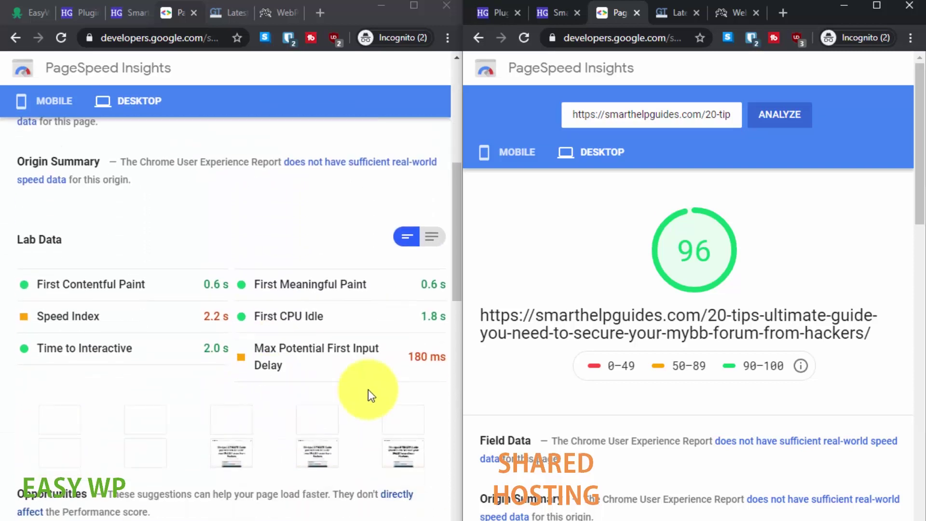
scroll(517, 352, "down", 6)
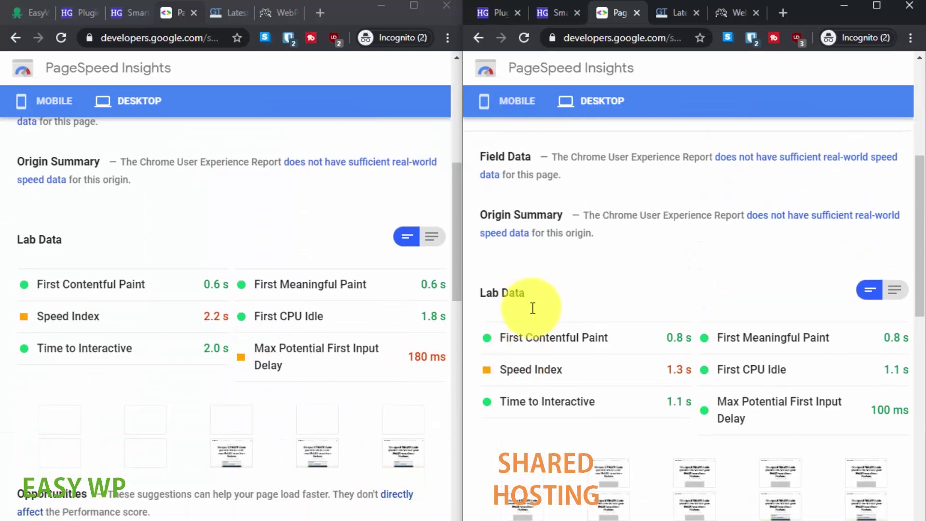
scroll(532, 304, "down", 1)
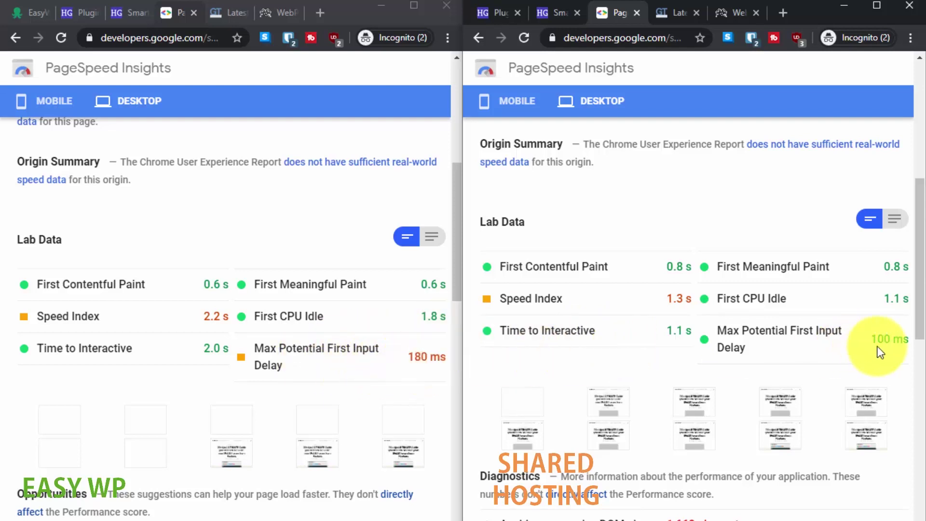
scroll(878, 352, "down", 3)
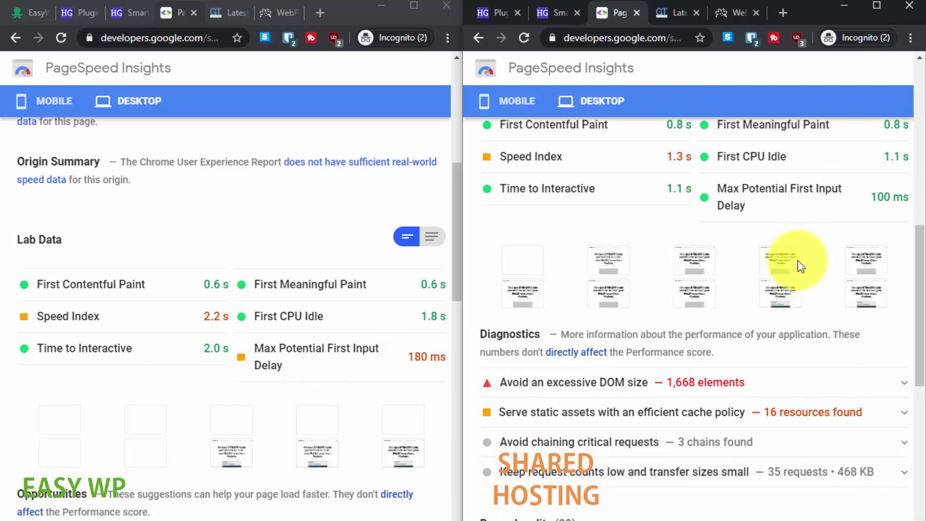
scroll(797, 264, "up", 10)
scroll(304, 233, "up", 7)
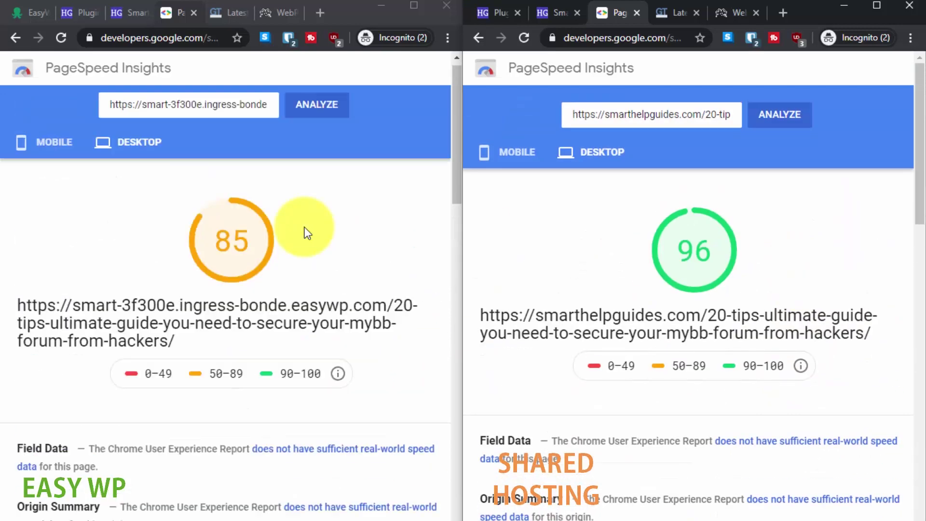
scroll(200, 368, "down", 8)
scroll(200, 367, "up", 8)
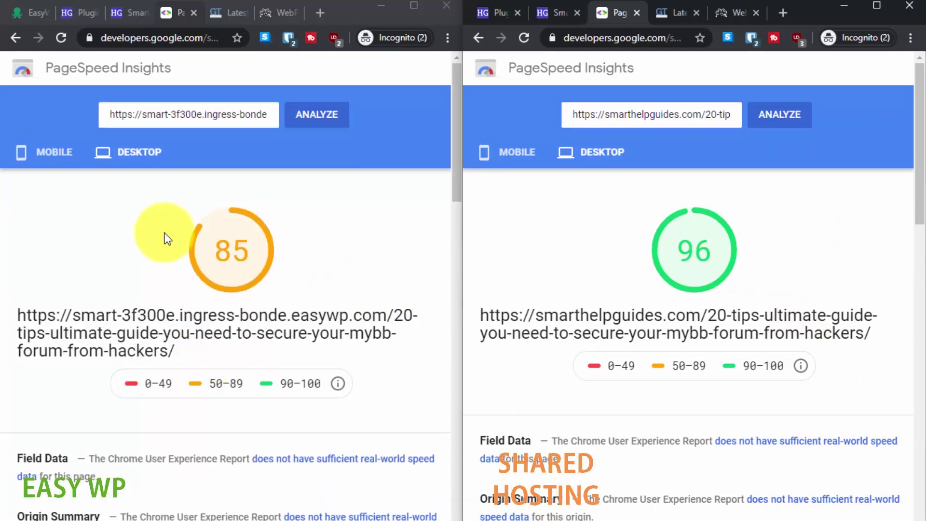
left_click(58, 153)
left_click(533, 137)
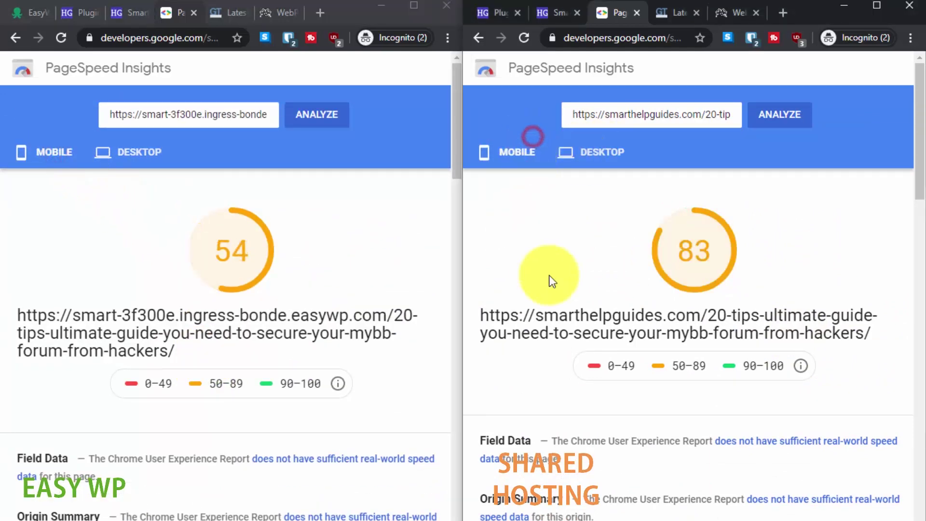
scroll(549, 276, "down", 6)
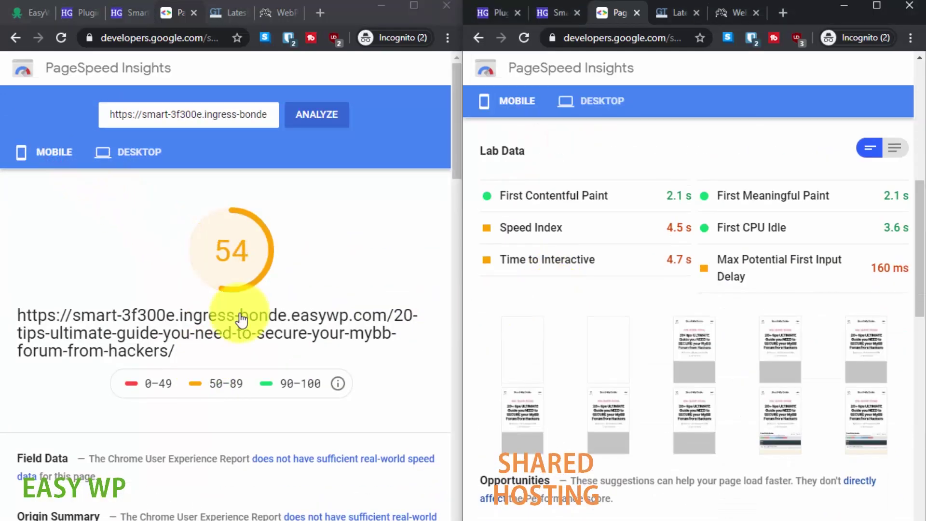
scroll(196, 320, "down", 10)
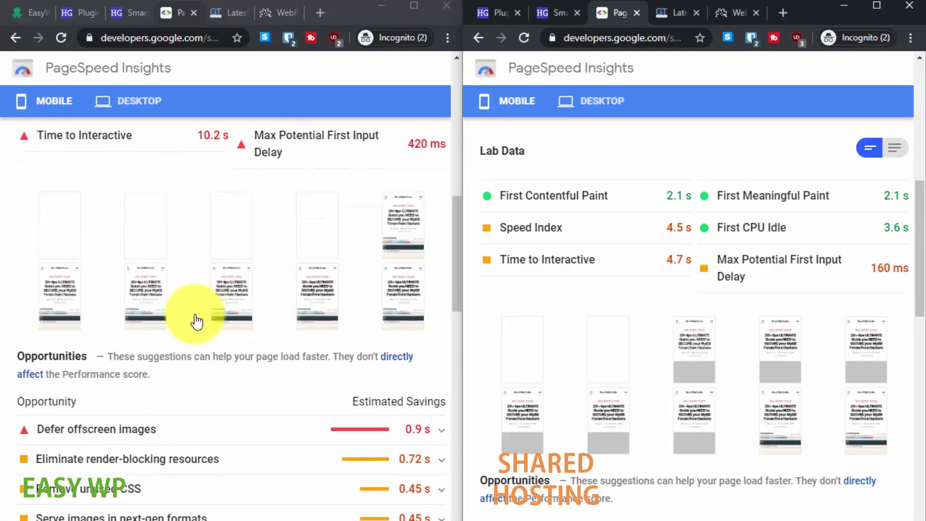
scroll(562, 407, "down", 3)
scroll(563, 409, "up", 3)
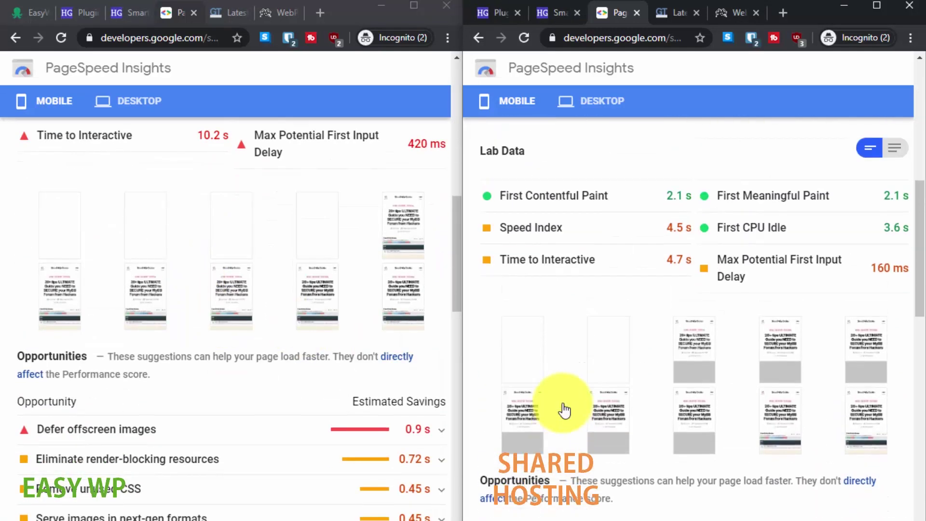
scroll(149, 310, "up", 5)
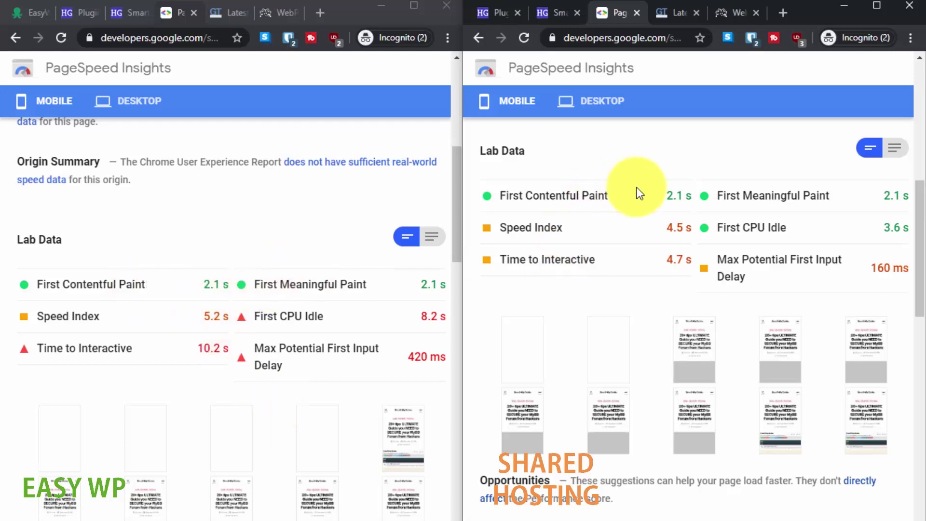
scroll(490, 305, "down", 2)
scroll(735, 268, "up", 3)
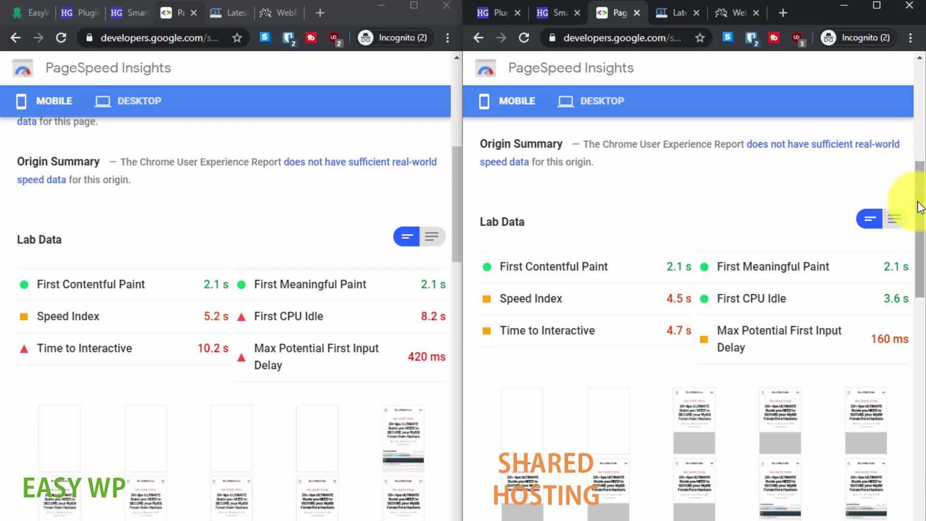
scroll(919, 207, "up", 1)
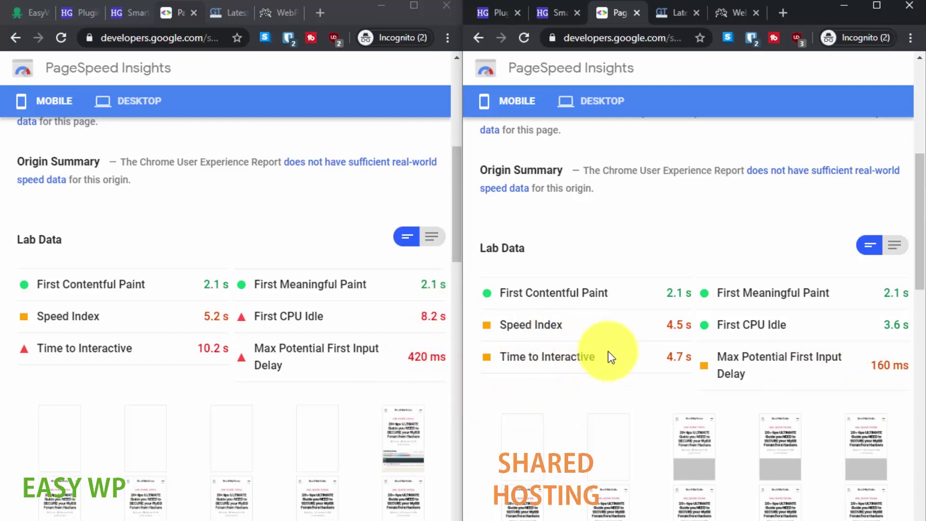
scroll(263, 384, "down", 1)
scroll(259, 377, "down", 2)
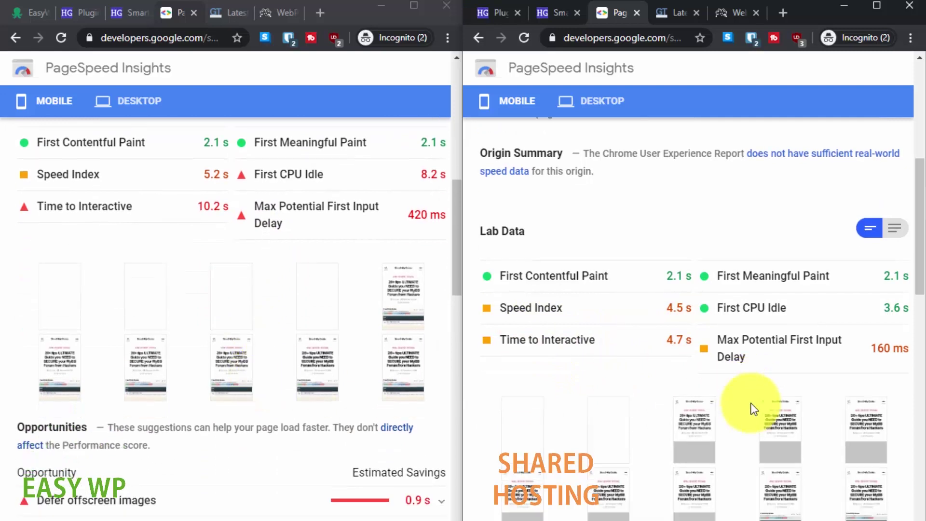
scroll(751, 407, "down", 3)
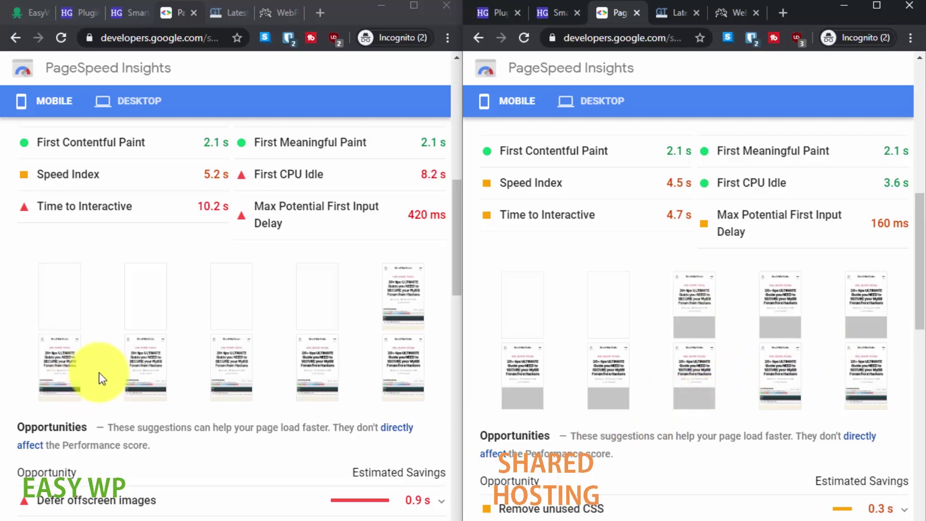
scroll(148, 366, "down", 4)
scroll(149, 365, "up", 4)
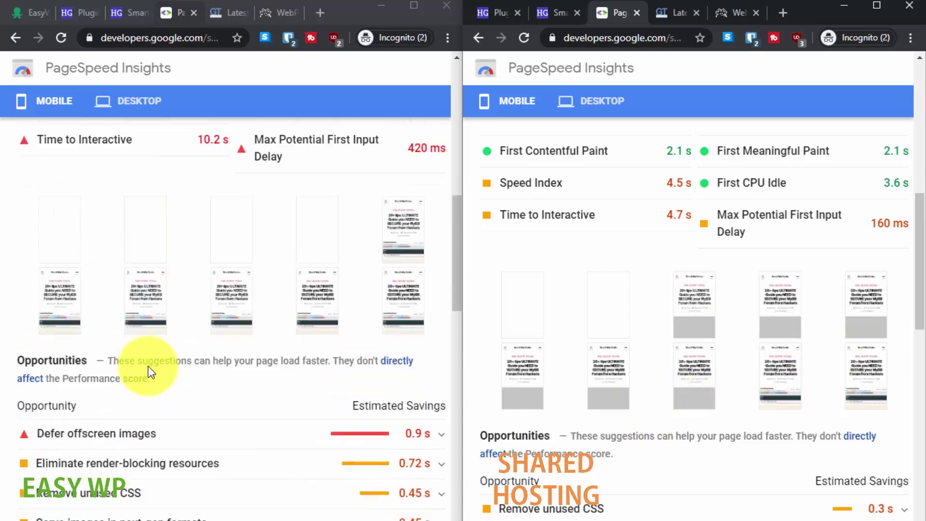
- Compare both reports' Desktop results, scrolling through Diagnostics and Passed audits
left_click(140, 101)
left_click(599, 102)
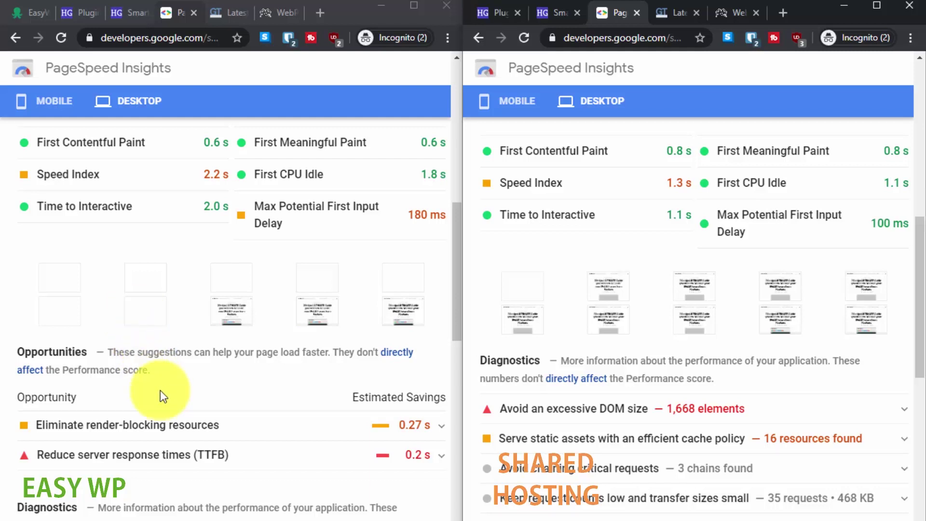
scroll(551, 325, "down", 2)
scroll(487, 428, "down", 5)
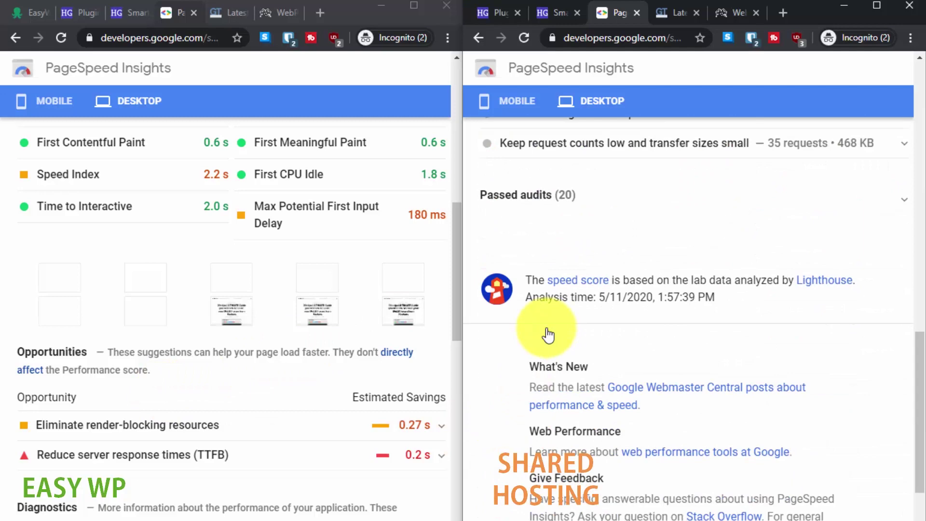
scroll(305, 362, "down", 3)
scroll(352, 365, "down", 5)
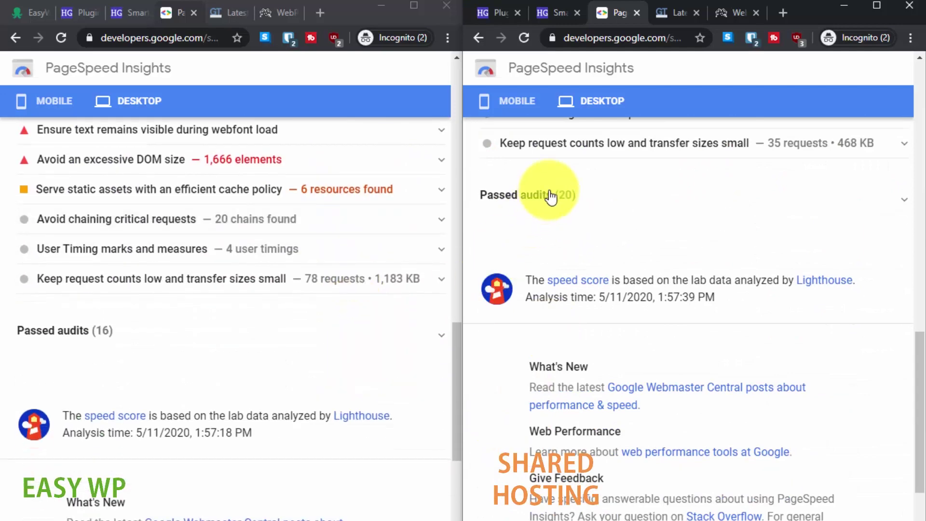
scroll(82, 276, "down", 2)
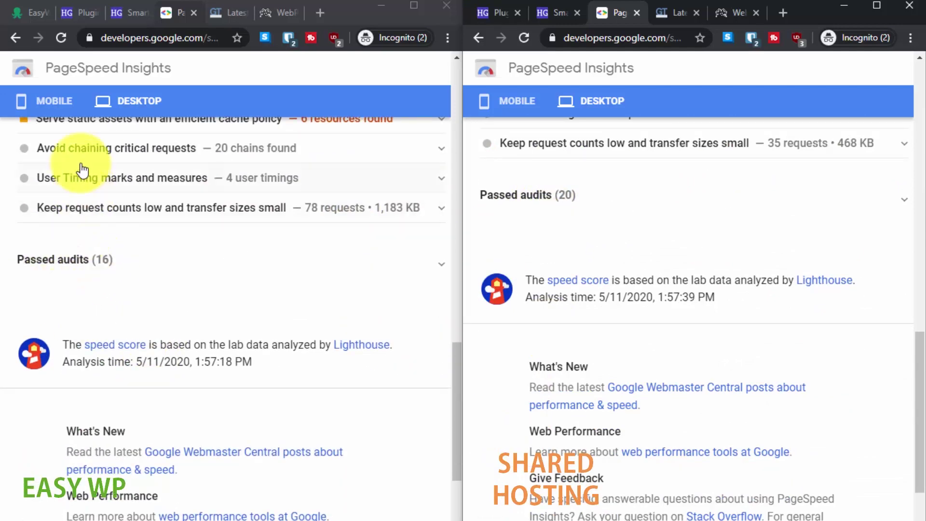
- Switch both PageSpeed reports back to their Mobile results
left_click(62, 96)
scroll(77, 306, "down", 8)
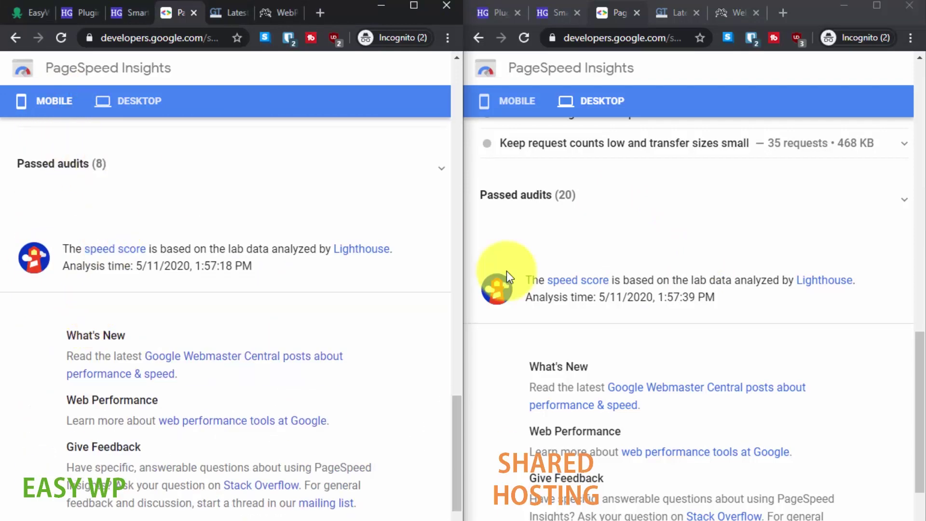
left_click(524, 101)
scroll(571, 337, "down", 5)
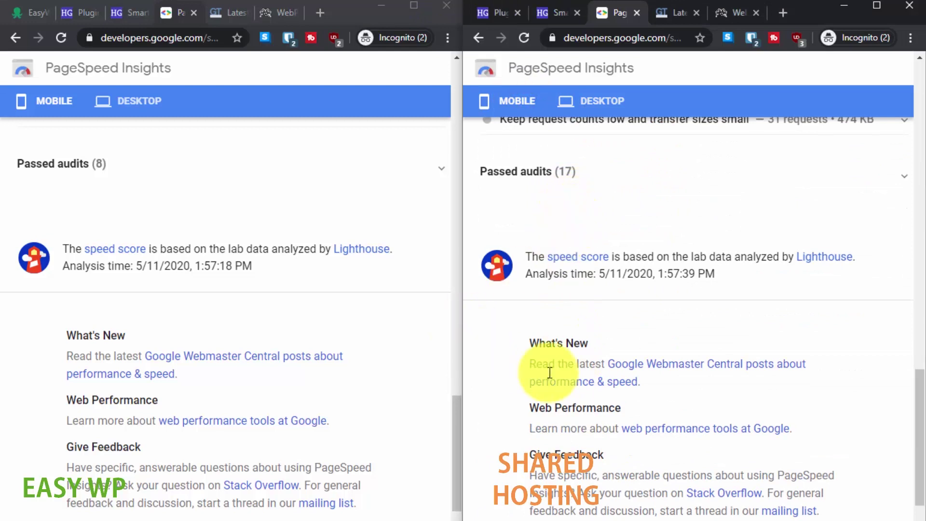
left_click(220, 2)
- Compare GTmetrix reports: shared hosting PageSpeed A (92%), YSlow C (78%), 455KB versus EasyWP's B (83%)
left_click(229, 12)
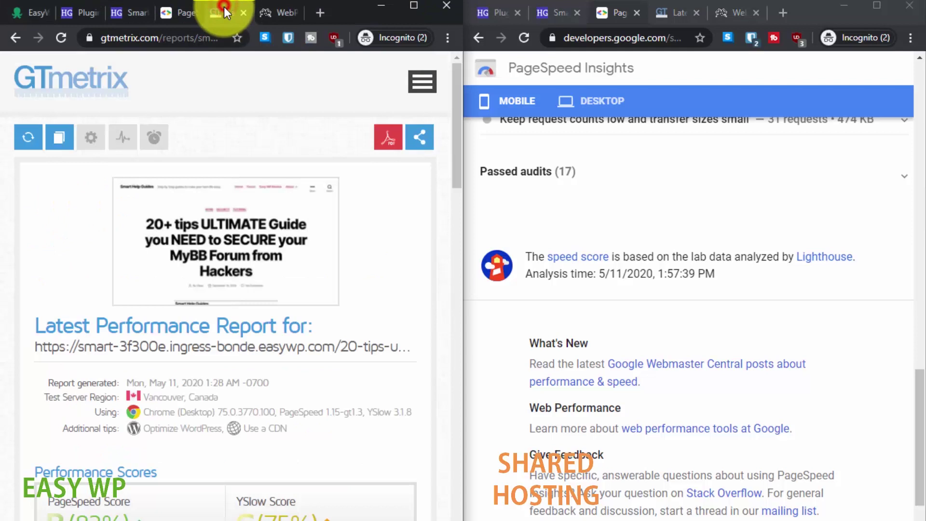
left_click(663, 12)
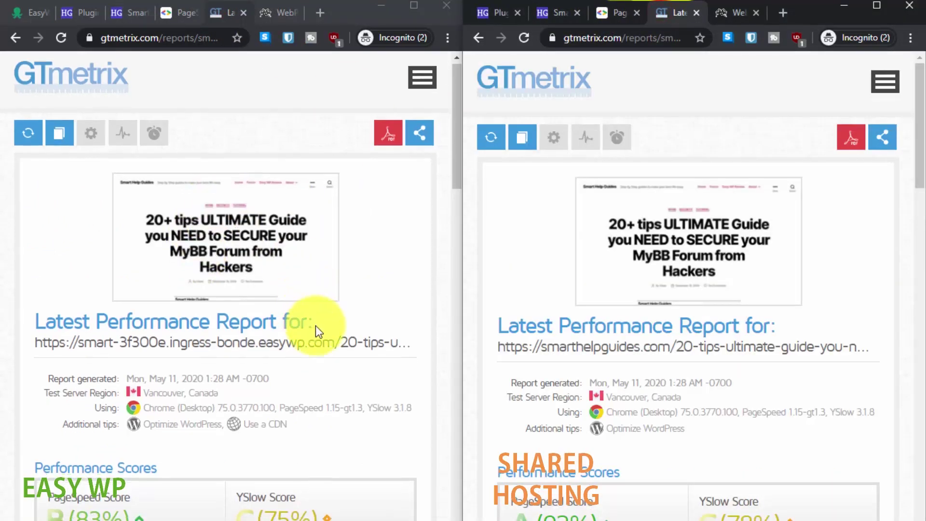
scroll(310, 326, "down", 3)
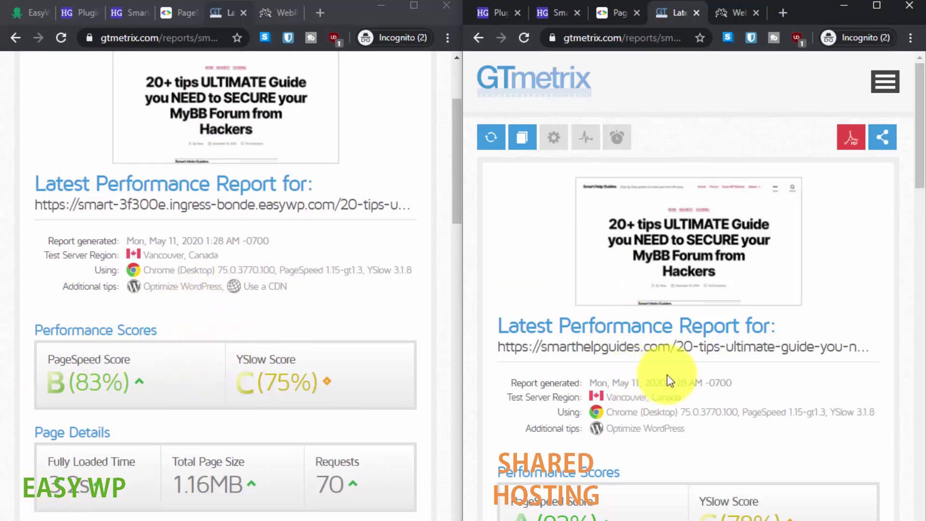
scroll(578, 417, "down", 1)
scroll(579, 417, "down", 1)
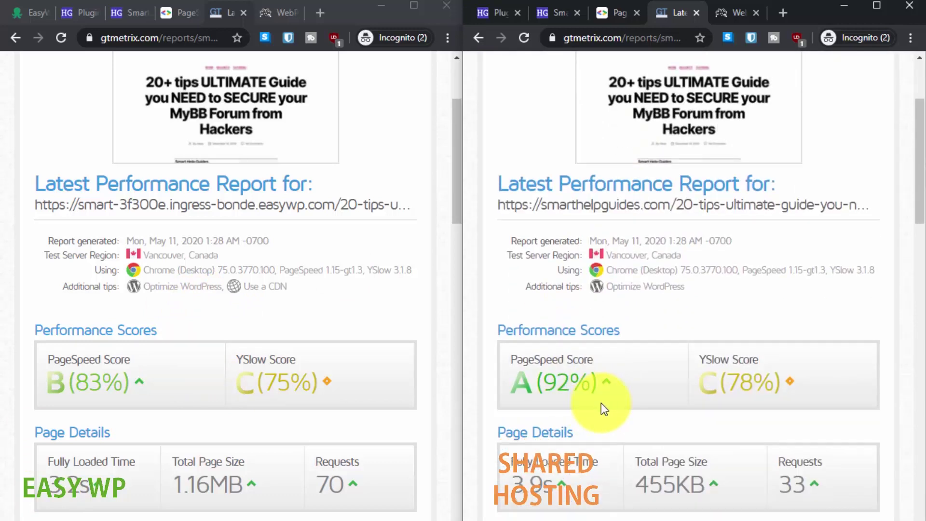
scroll(601, 403, "down", 1)
scroll(601, 403, "up", 1)
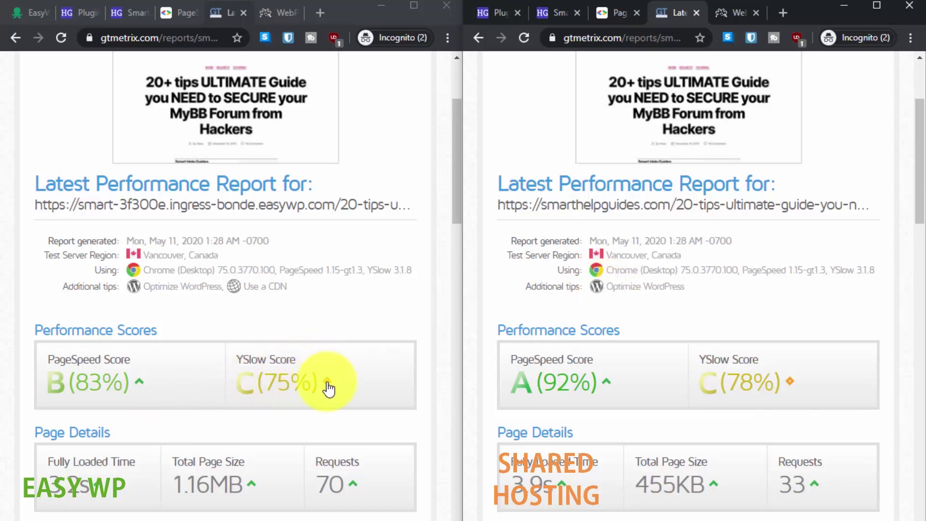
mouse_move(328, 388)
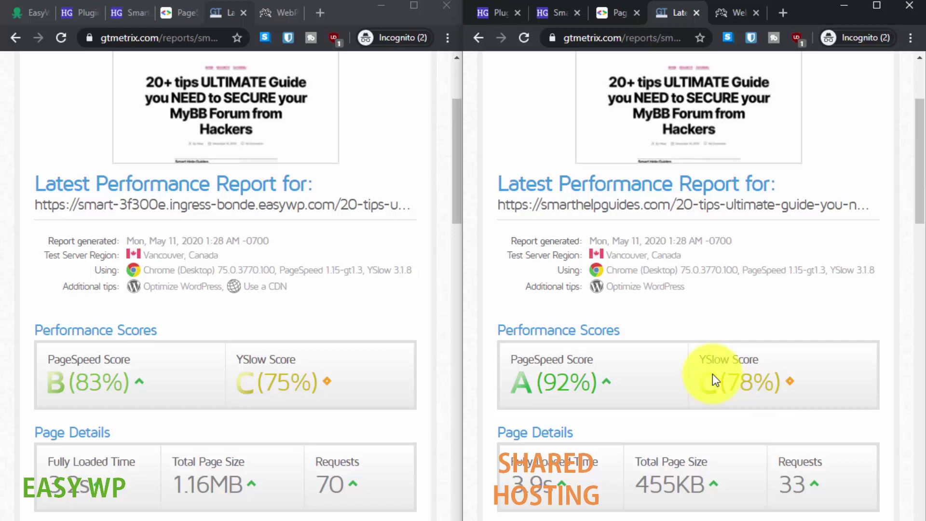
- Compare recommendations: EasyWP's Defer parsing of JavaScript F (7) versus shared hosting's Minimize request size D (63)
scroll(617, 433, "down", 2)
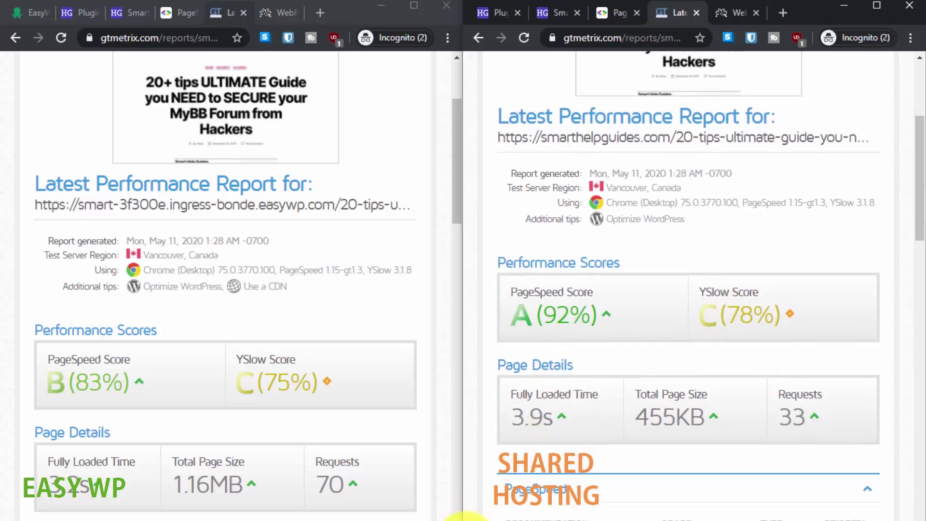
scroll(625, 429, "down", 2)
scroll(280, 418, "down", 4)
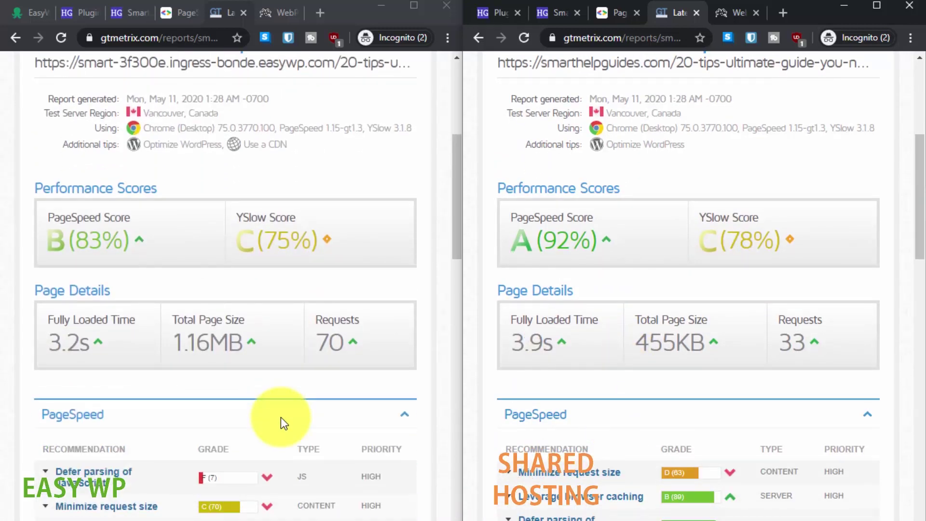
scroll(274, 437, "down", 2)
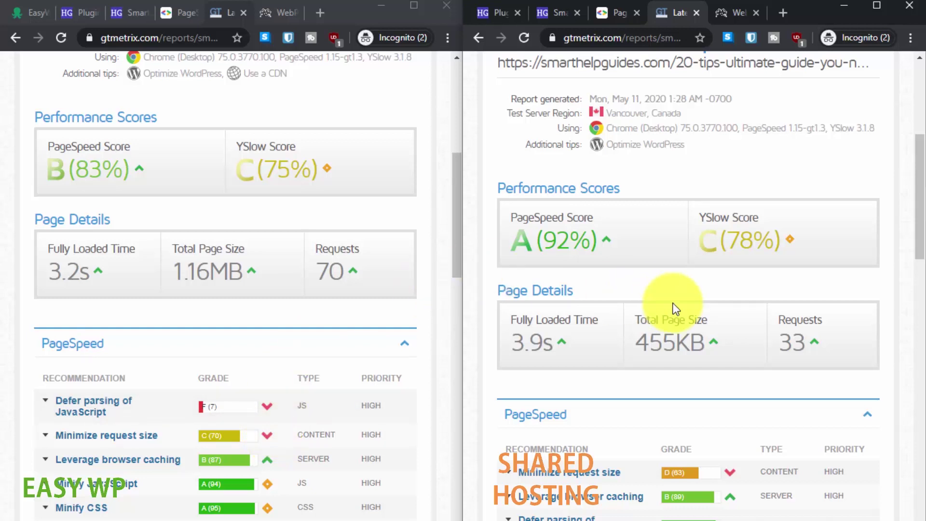
scroll(673, 306, "down", 4)
scroll(673, 305, "up", 2)
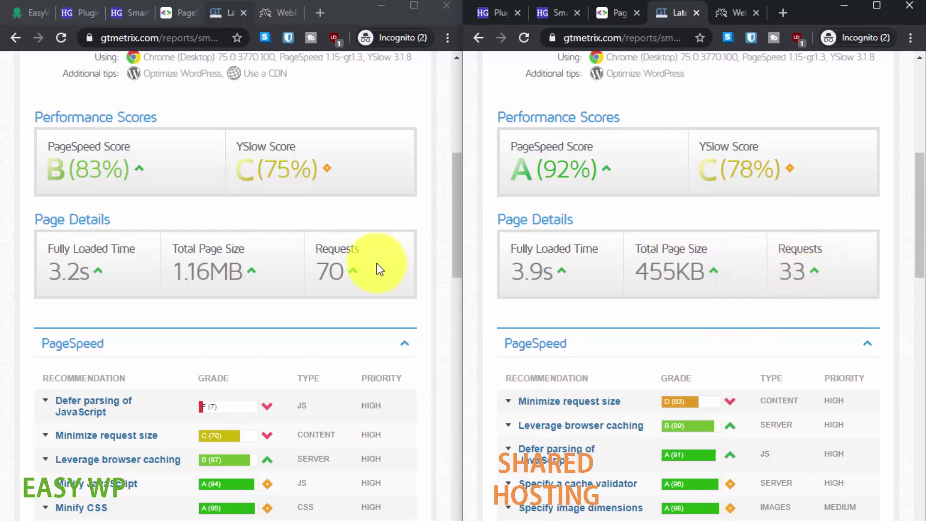
scroll(378, 269, "down", 6)
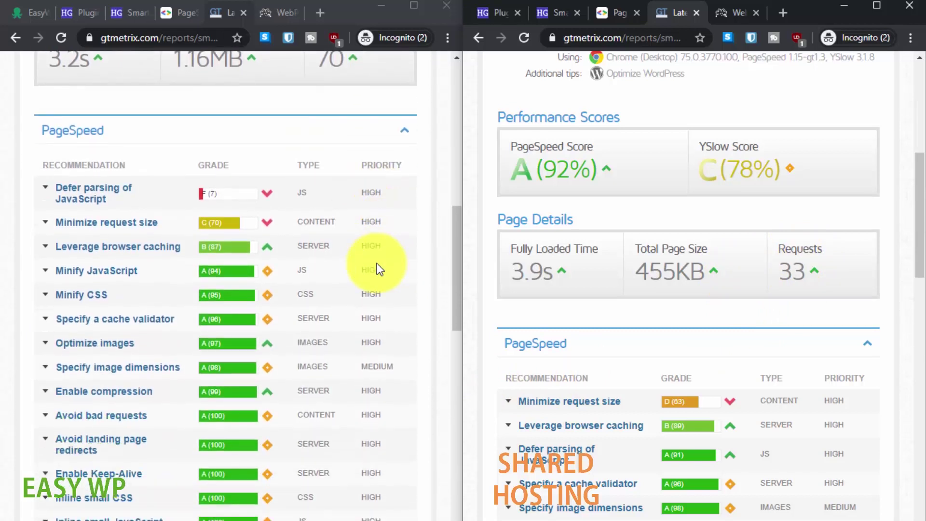
scroll(685, 248, "down", 6)
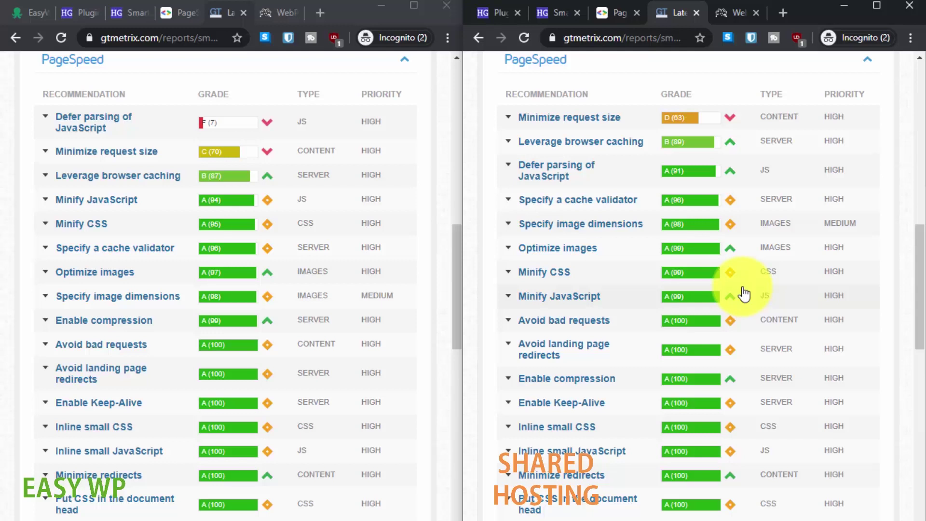
- Load the MyBB security post in both the EasyWP and shared-hosting browser windows
left_click(144, 1)
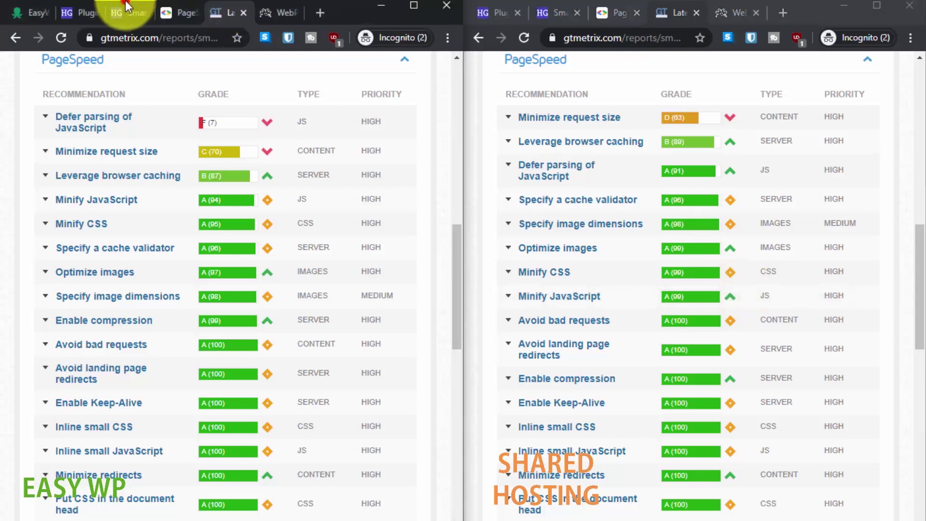
left_click(126, 6)
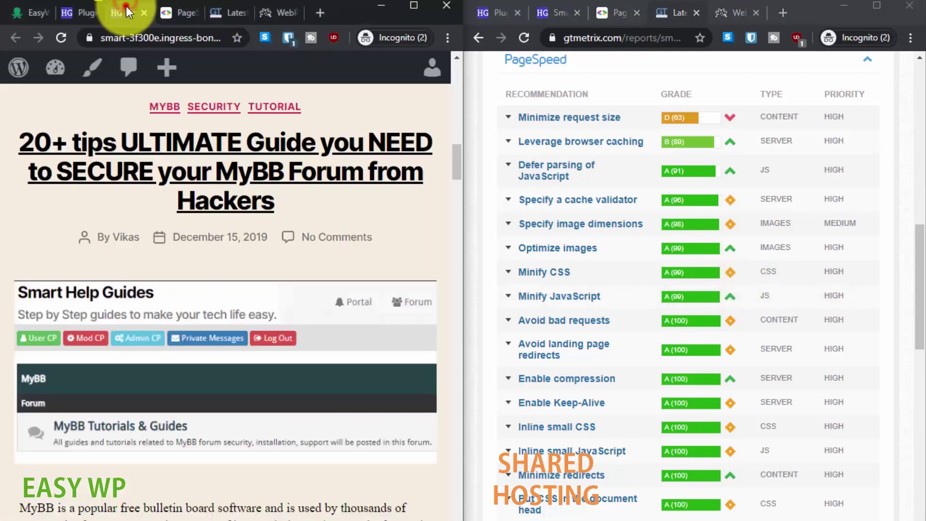
left_click(554, 13)
scroll(192, 408, "down", 15)
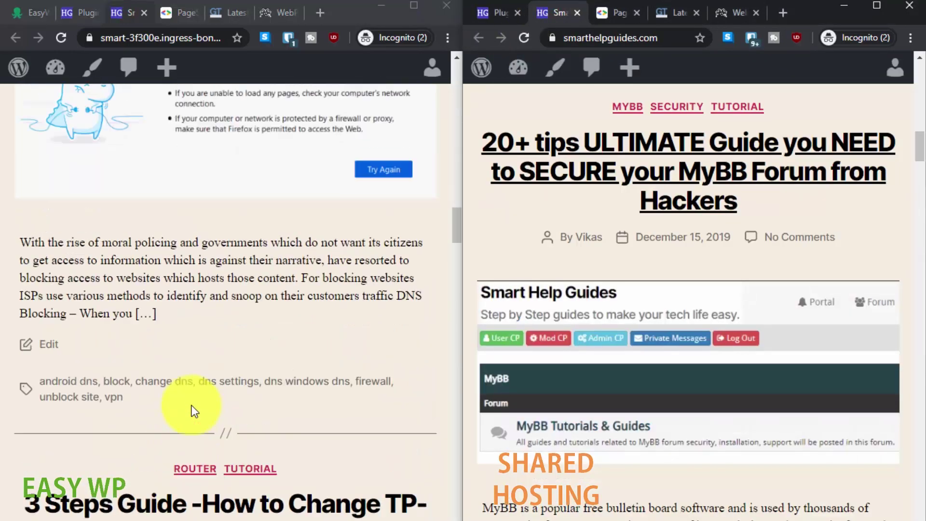
scroll(280, 337, "up", 15)
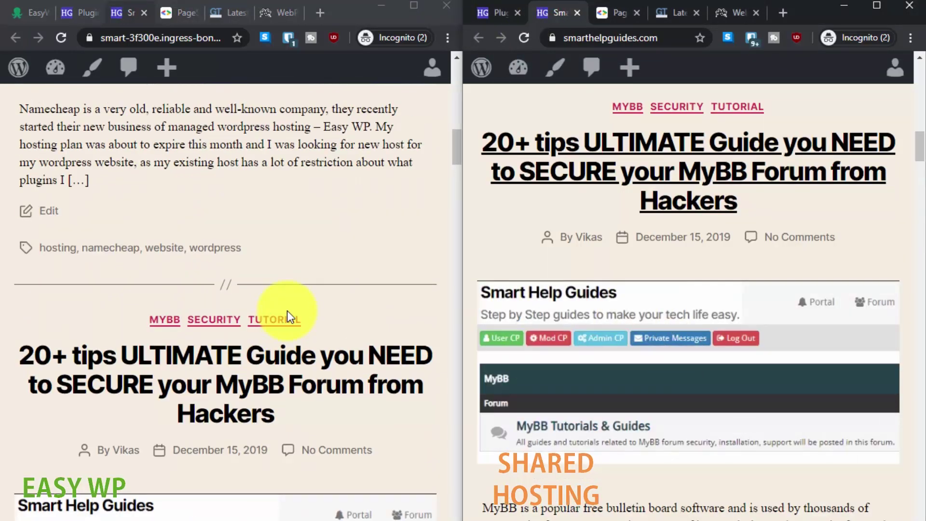
scroll(288, 323, "down", 5)
left_click(321, 183)
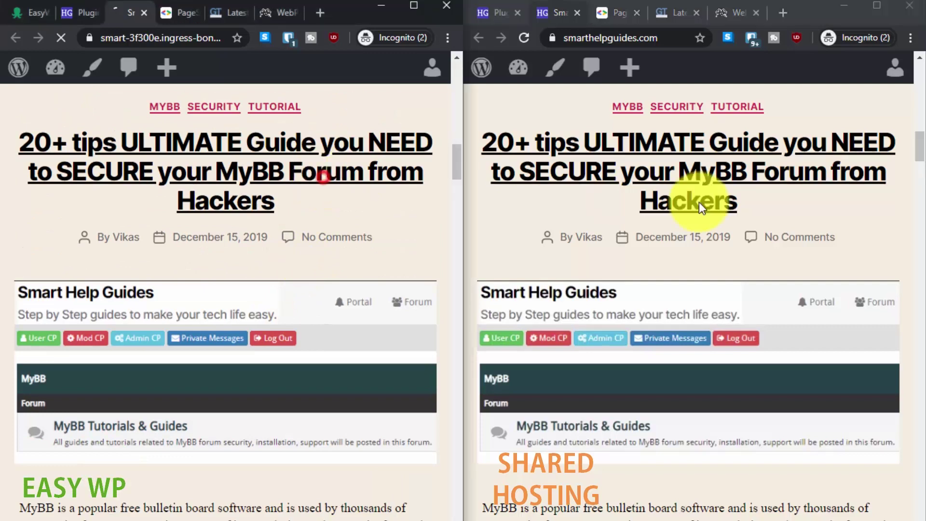
left_click(722, 170)
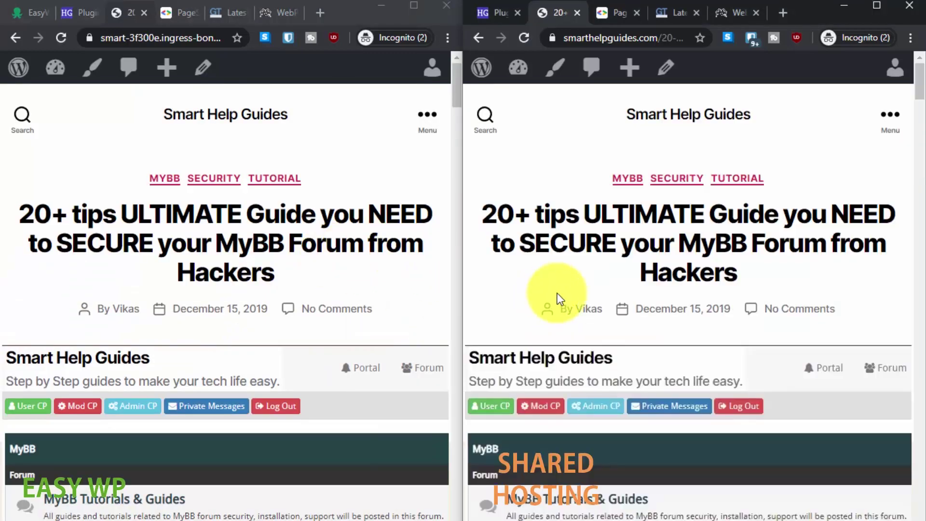
- Scroll through both copies of the article and return to the top
scroll(313, 337, "down", 10)
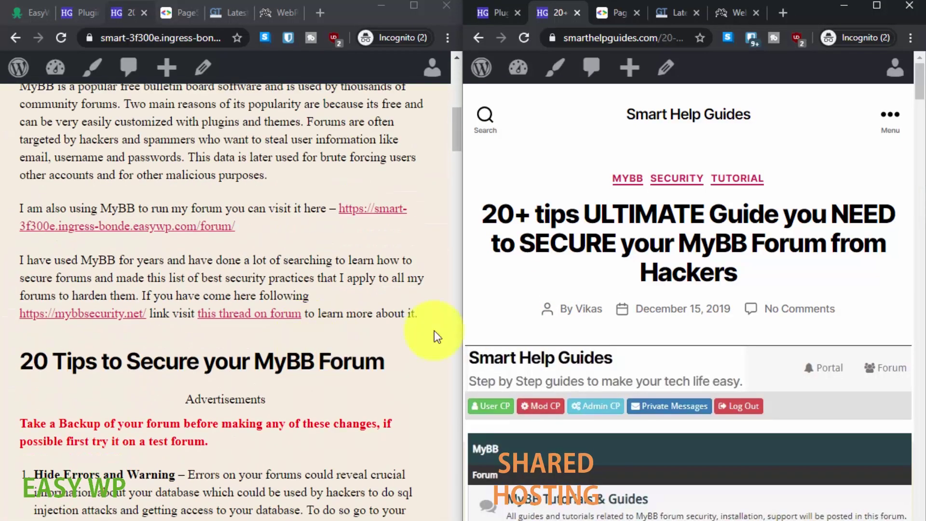
scroll(771, 341, "down", 9)
scroll(401, 345, "down", 12)
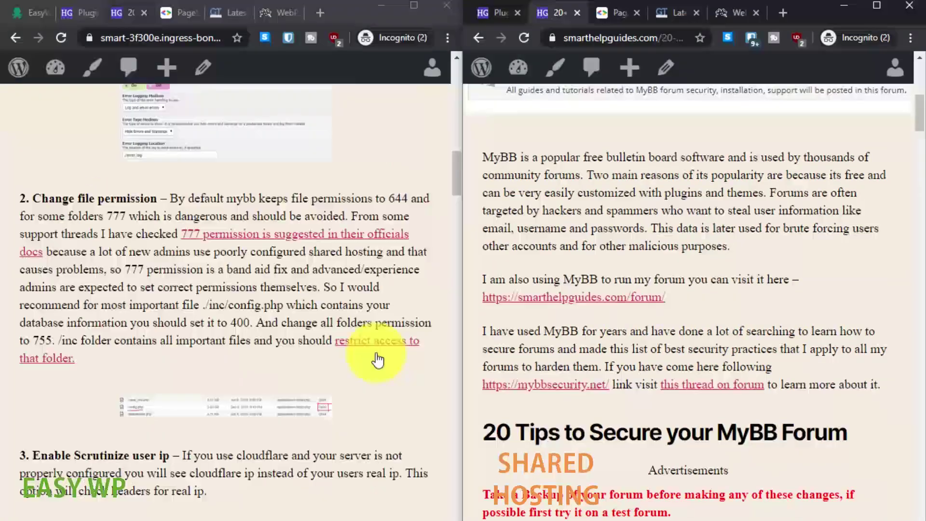
scroll(375, 361, "down", 15)
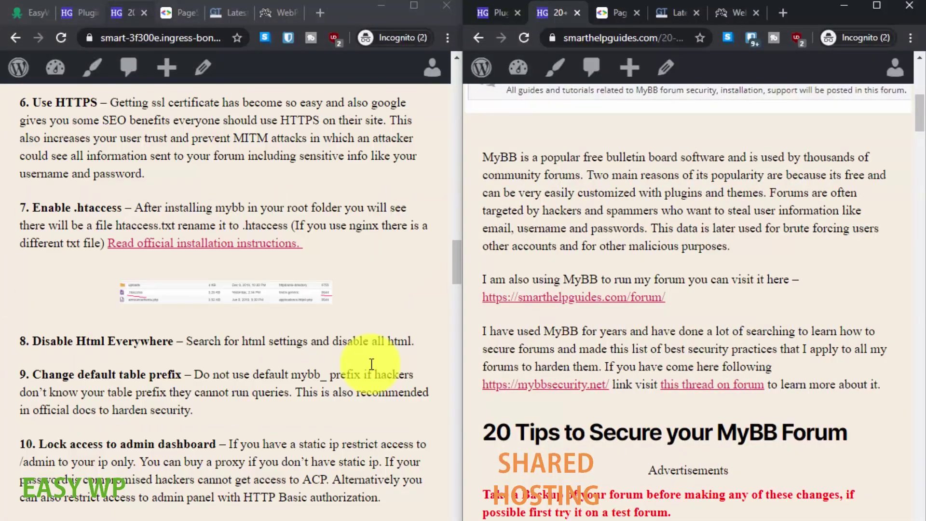
scroll(371, 363, "down", 18)
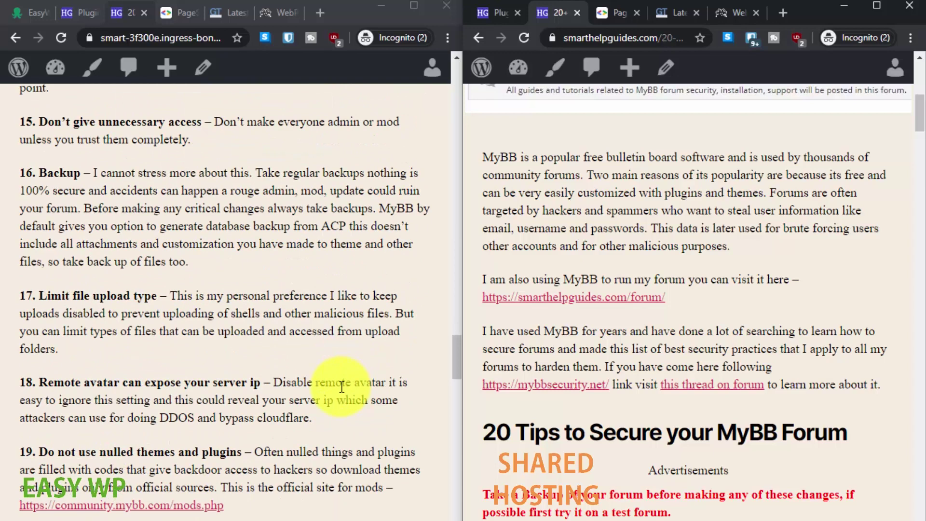
scroll(309, 392, "down", 8)
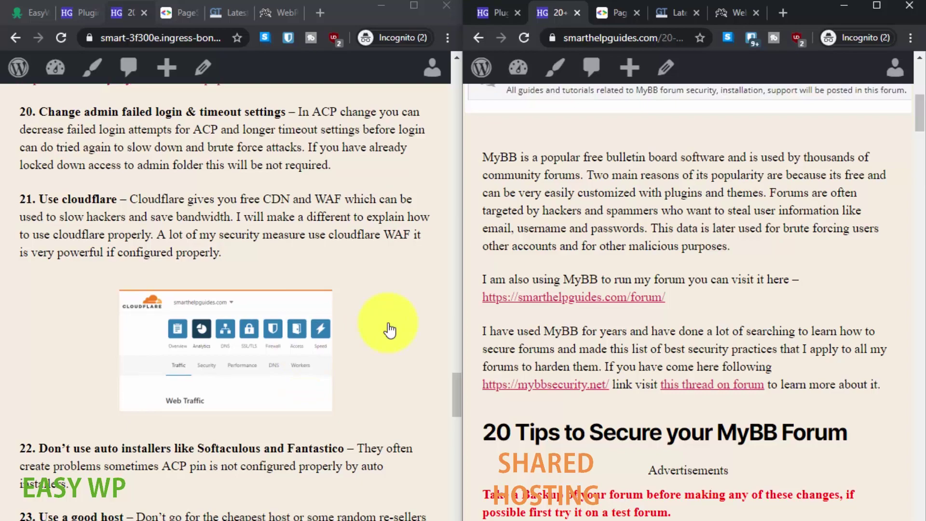
scroll(390, 330, "down", 13)
scroll(389, 330, "up", 4)
scroll(390, 330, "up", 20)
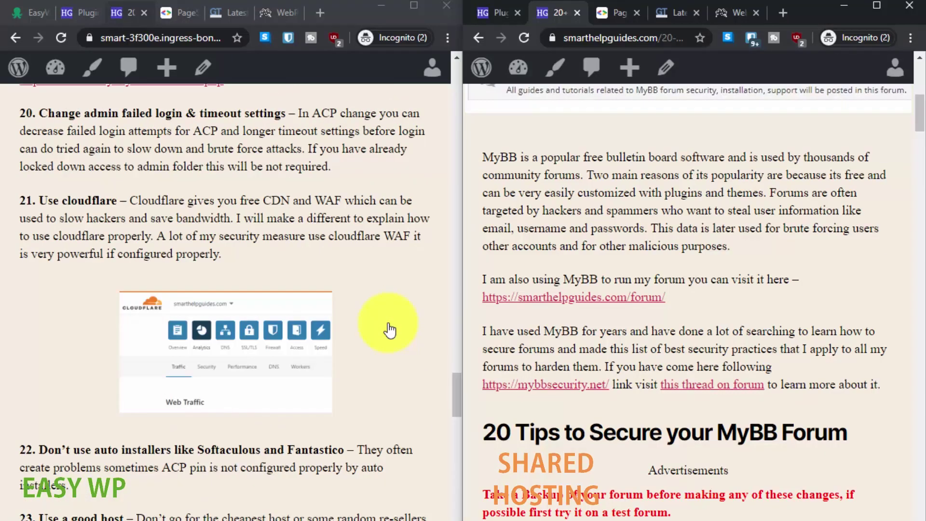
scroll(390, 330, "up", 15)
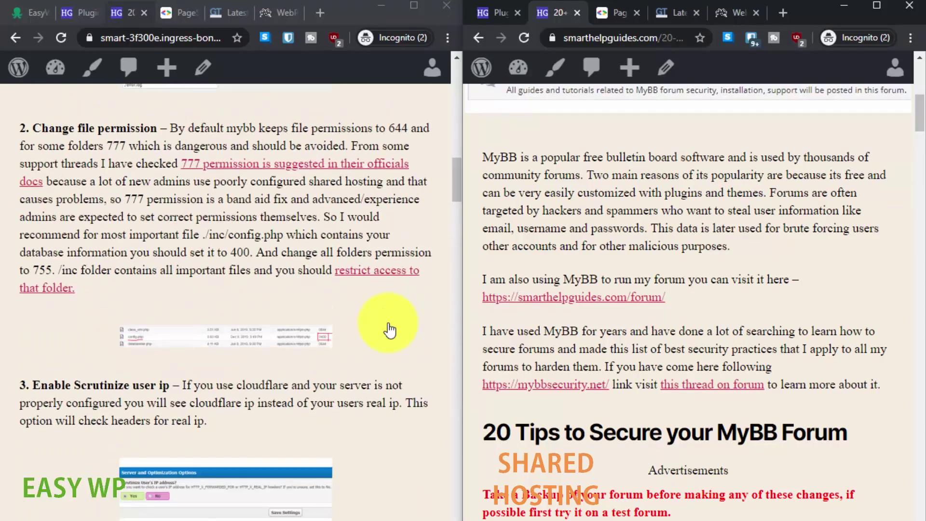
scroll(708, 346, "down", 20)
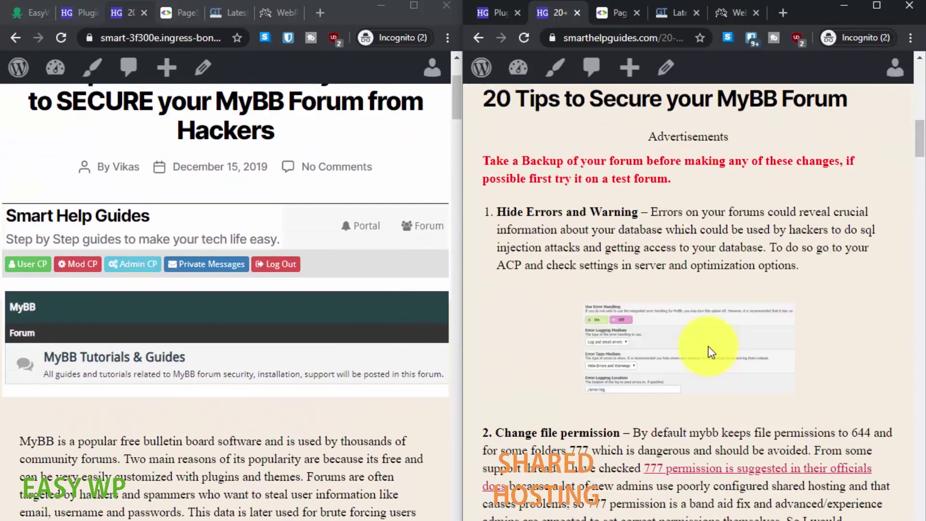
scroll(708, 346, "down", 15)
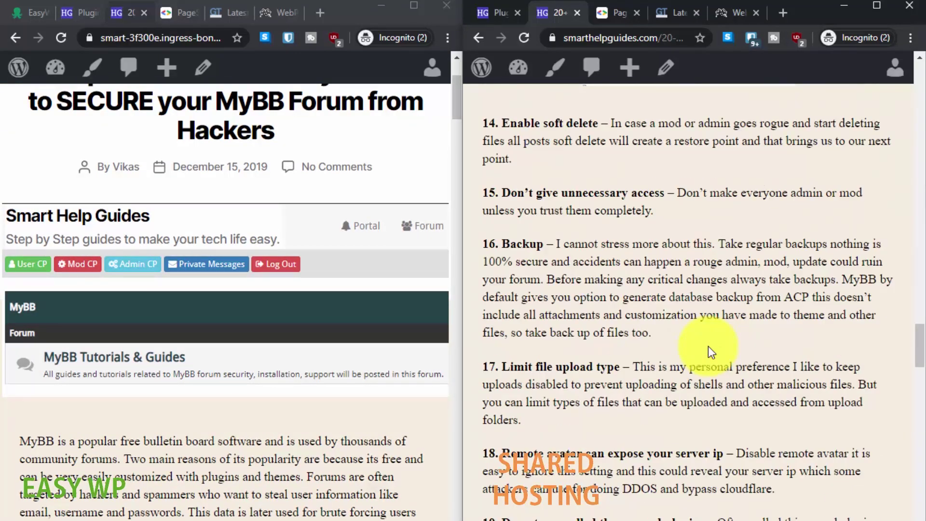
scroll(660, 452, "down", 2)
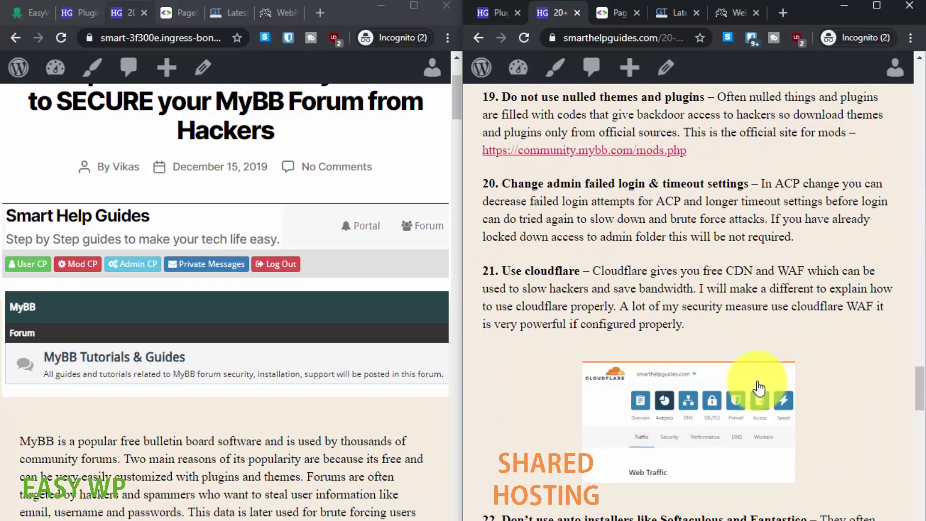
scroll(754, 382, "down", 10)
scroll(758, 381, "down", 5)
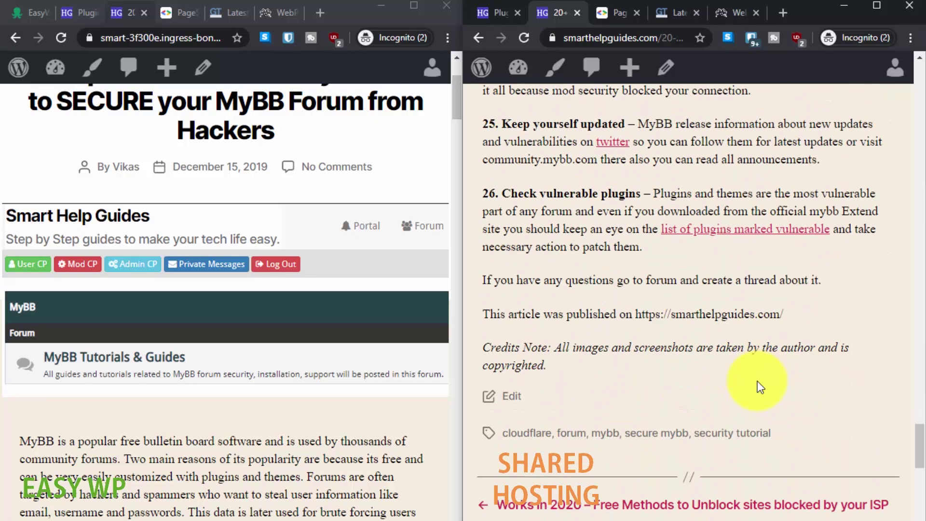
scroll(757, 381, "up", 20)
scroll(756, 381, "up", 15)
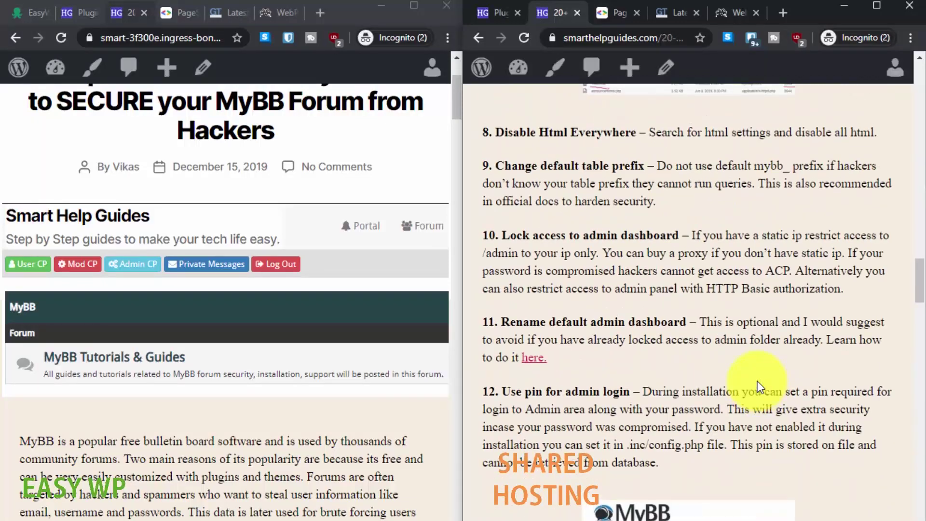
scroll(757, 381, "up", 10)
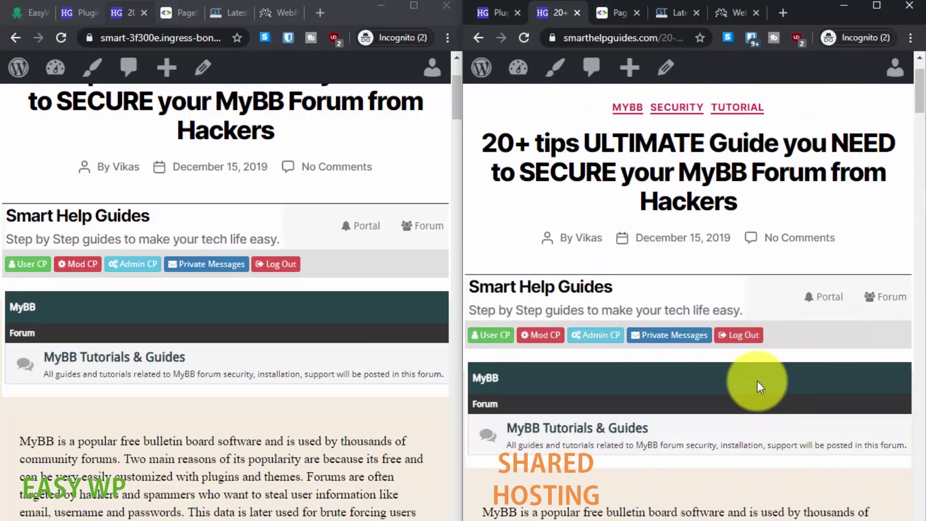
scroll(154, 326, "up", 3)
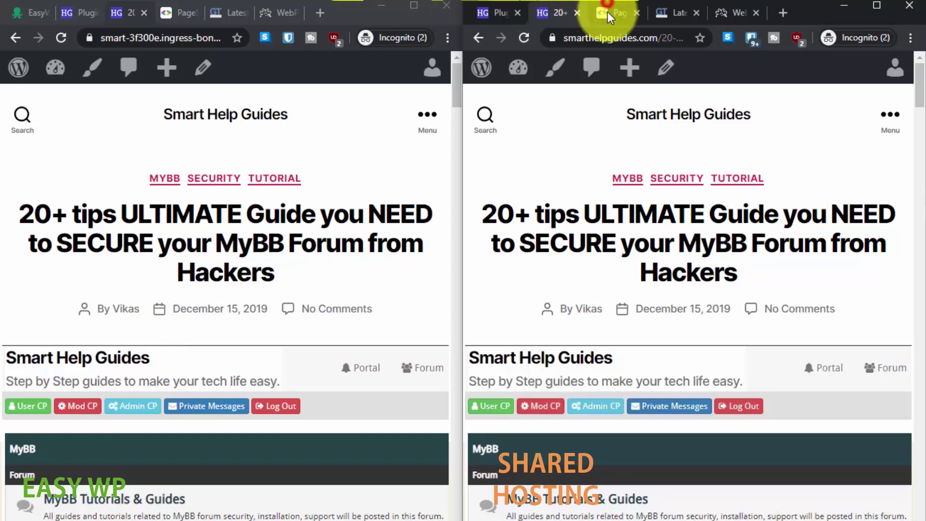
- Switch both windows back to the GTmetrix reports for the MyBB post
left_click(663, 12)
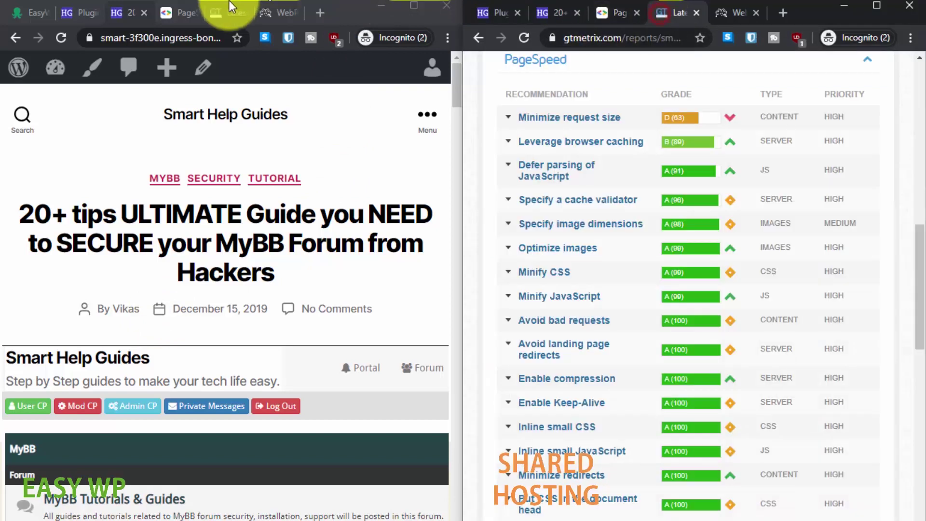
left_click(224, 11)
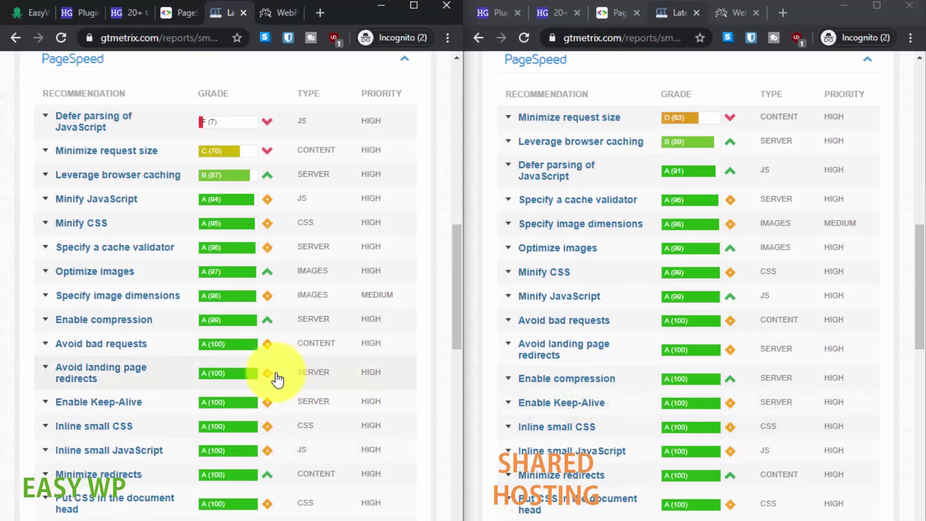
scroll(277, 380, "down", 4)
scroll(771, 378, "down", 7)
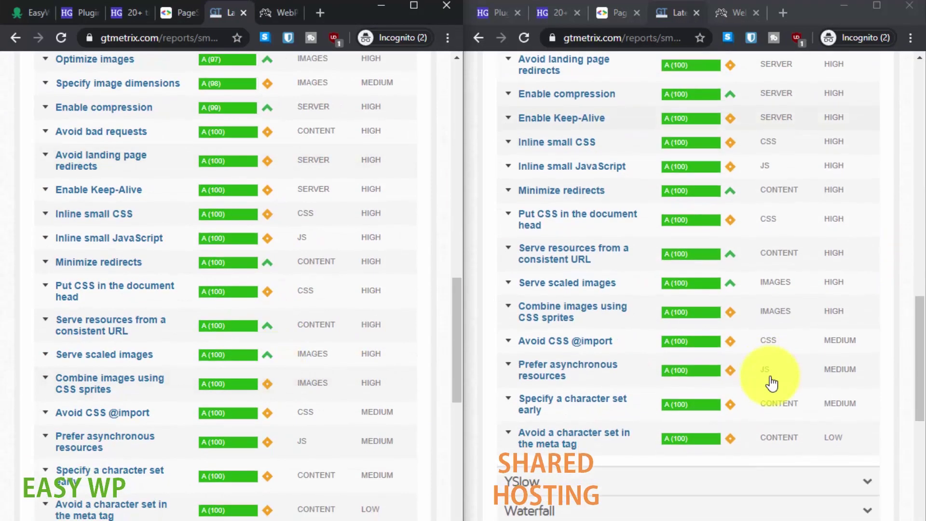
scroll(330, 362, "down", 2)
scroll(307, 372, "down", 5)
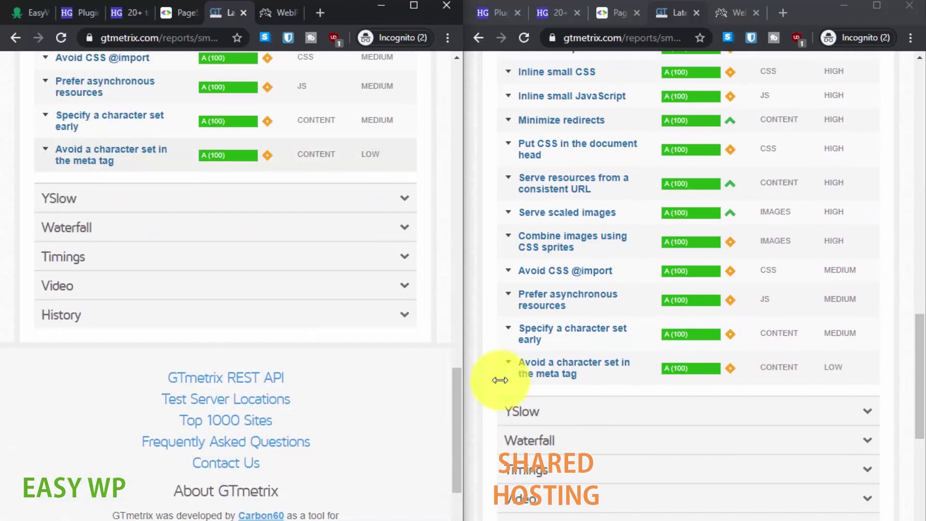
- Expand the Waterfall, PageSpeed and YSlow panels, leaving YSlow recommendations shown for both hosts
left_click(310, 226)
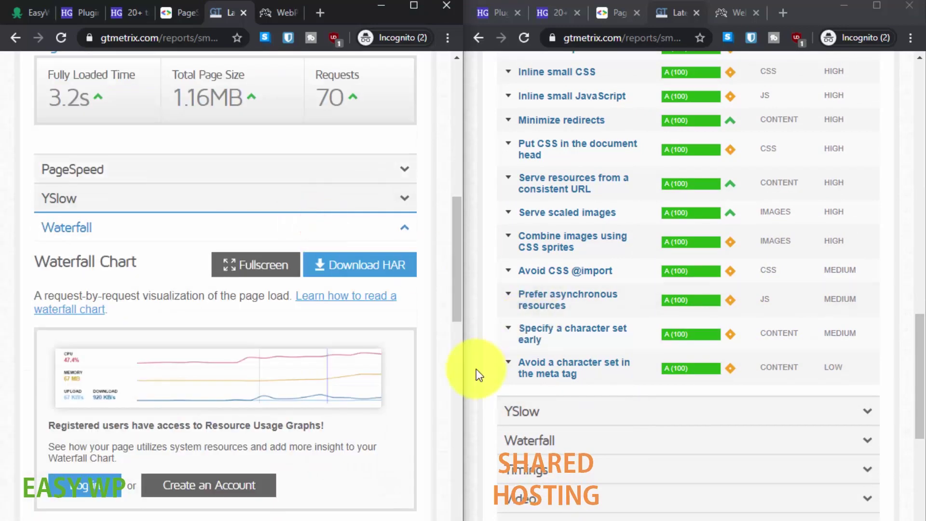
left_click(382, 205)
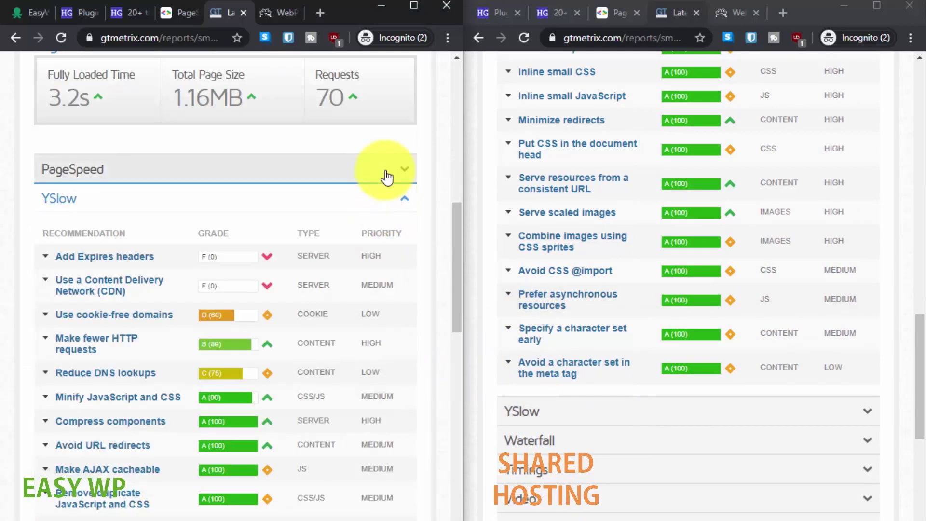
left_click(212, 173)
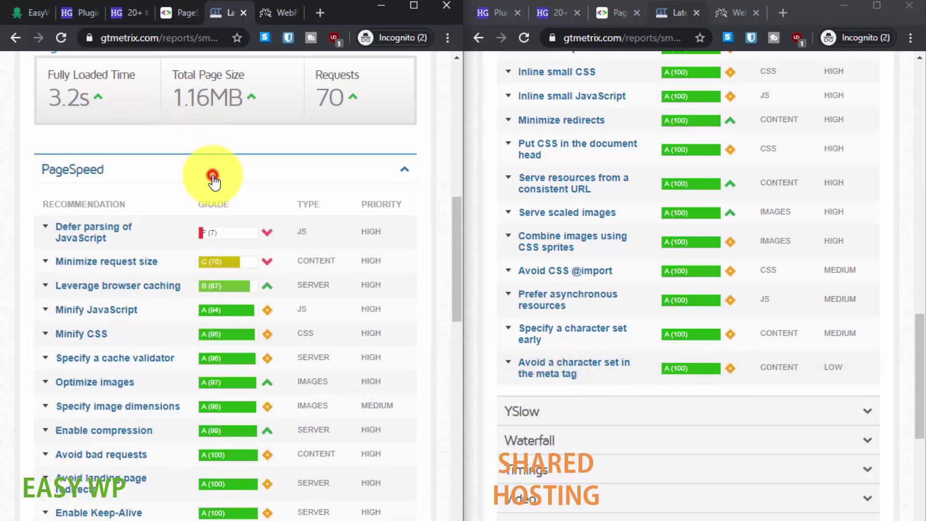
left_click(228, 170)
left_click(186, 200)
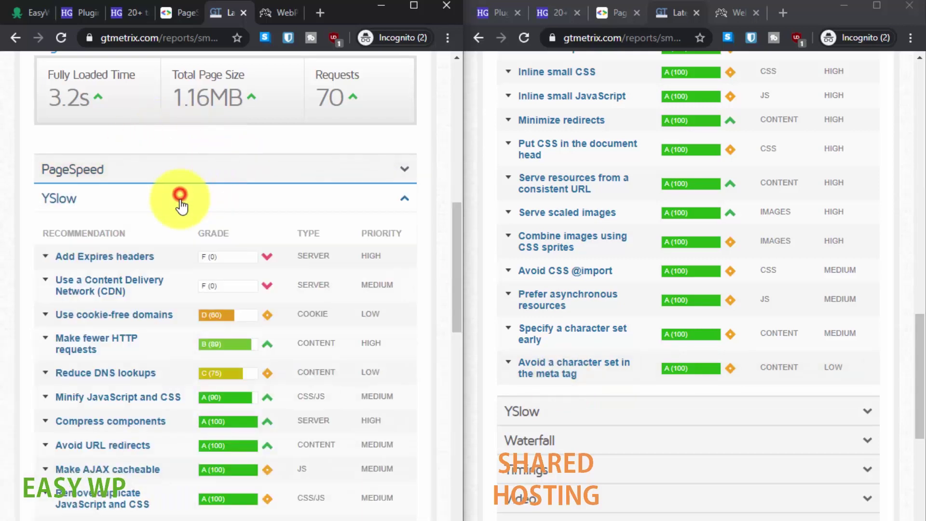
left_click(555, 412)
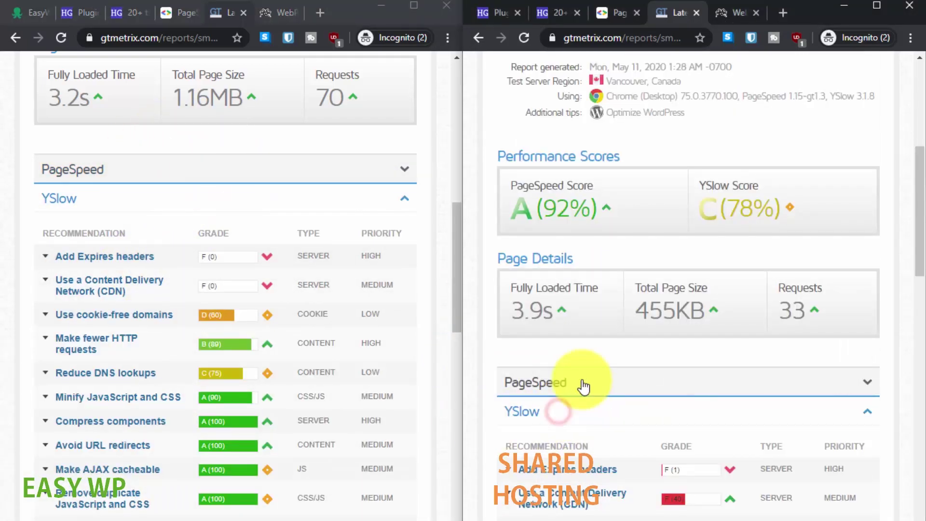
scroll(581, 388, "down", 4)
scroll(578, 393, "down", 3)
scroll(242, 314, "down", 3)
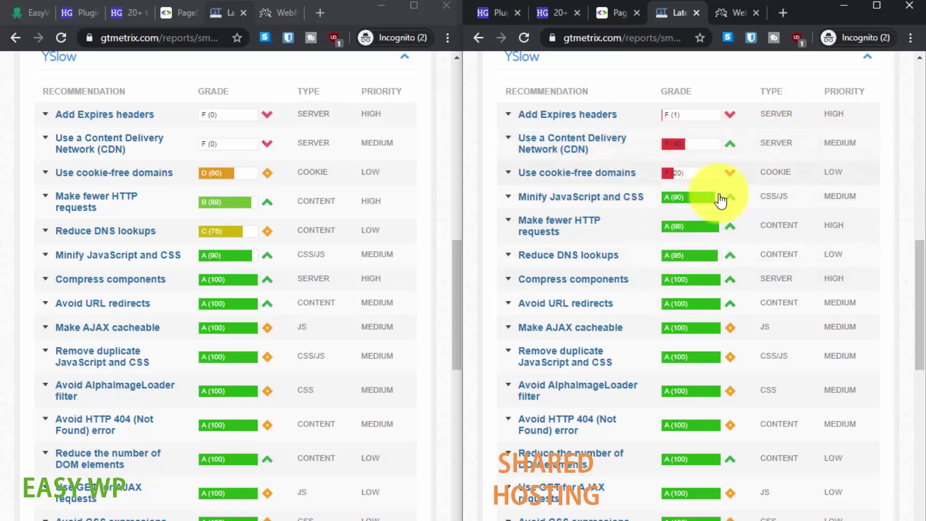
scroll(328, 340, "down", 3)
scroll(393, 352, "up", 16)
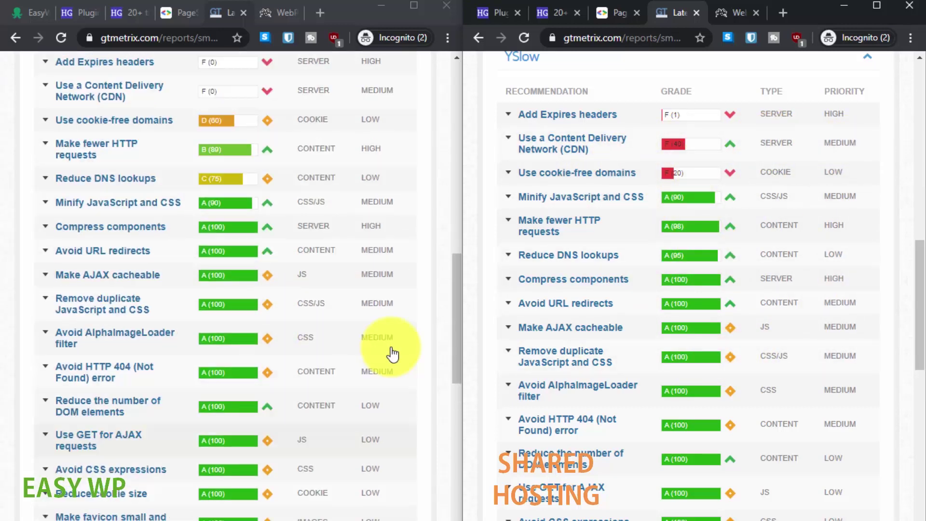
scroll(555, 347, "up", 15)
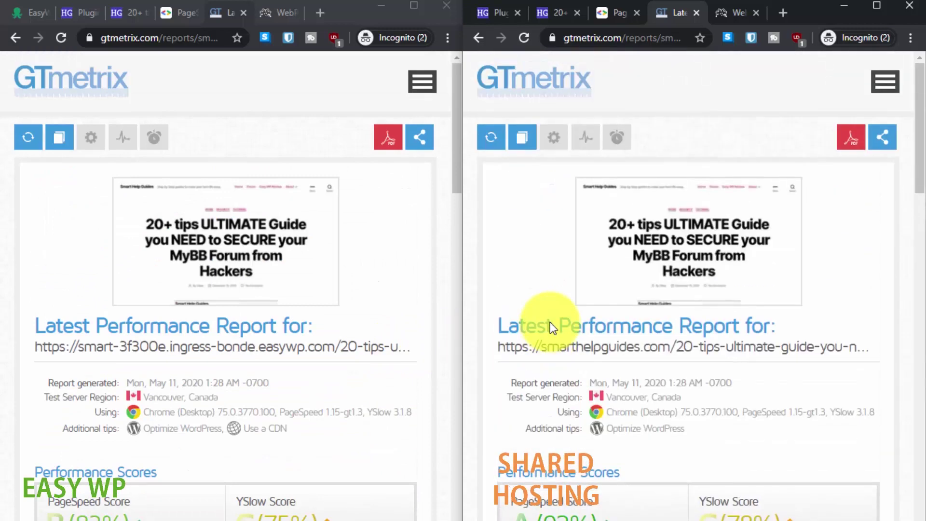
scroll(540, 324, "down", 2)
scroll(280, 314, "down", 3)
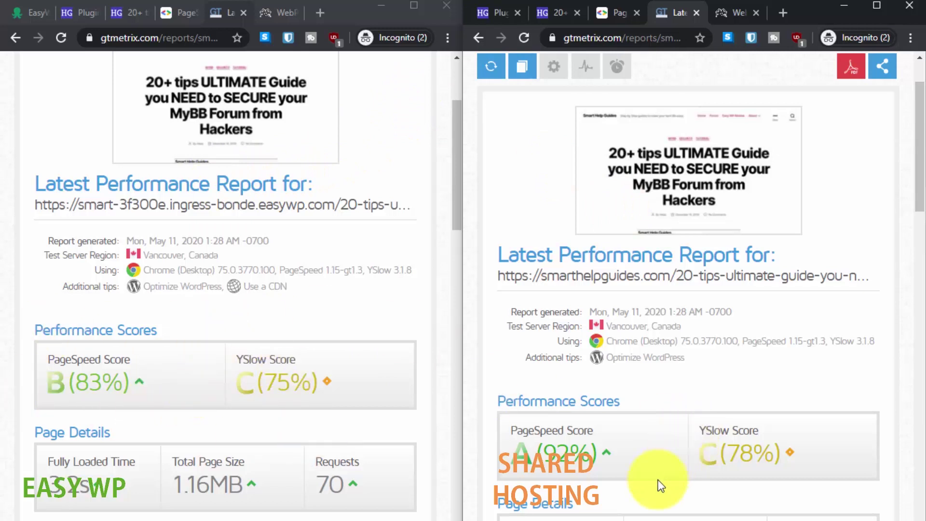
scroll(655, 481, "down", 3)
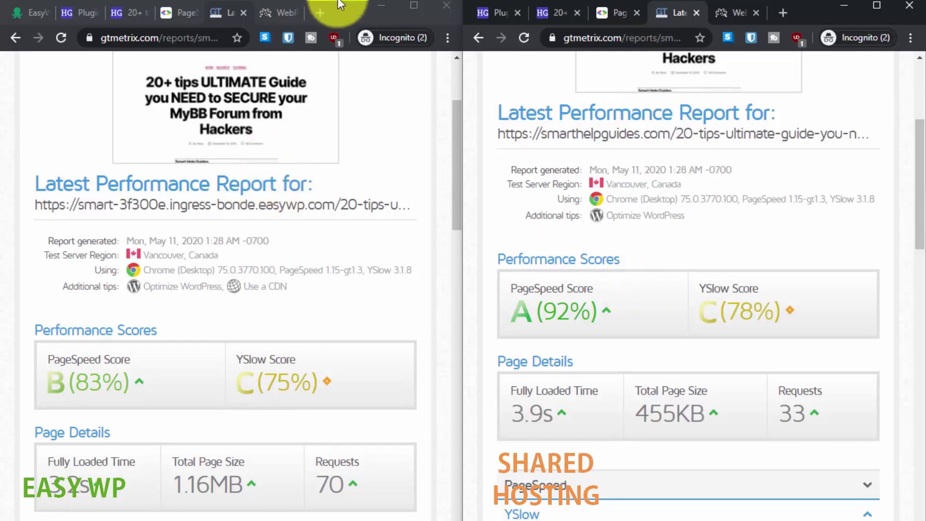
- Show the WebPageTest results tab in both the EasyWP and shared-hosting windows
left_click(265, 4)
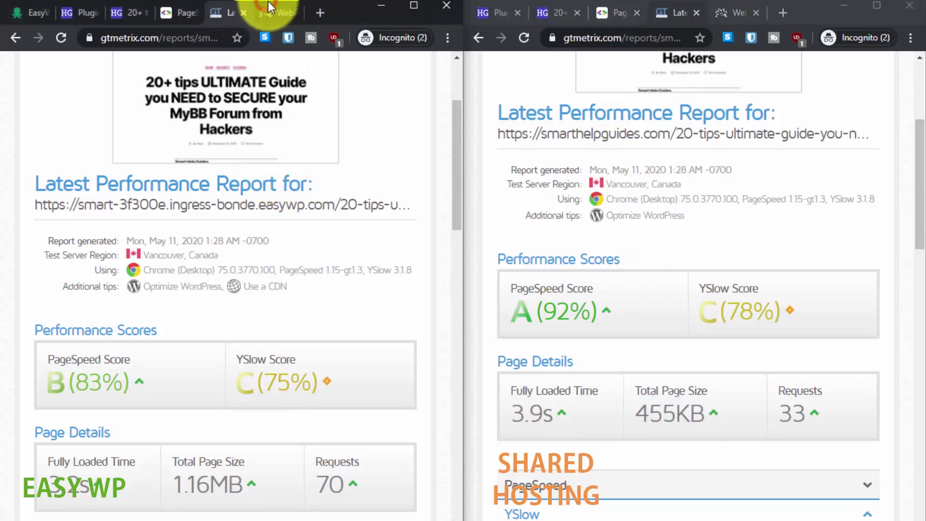
left_click(269, 7)
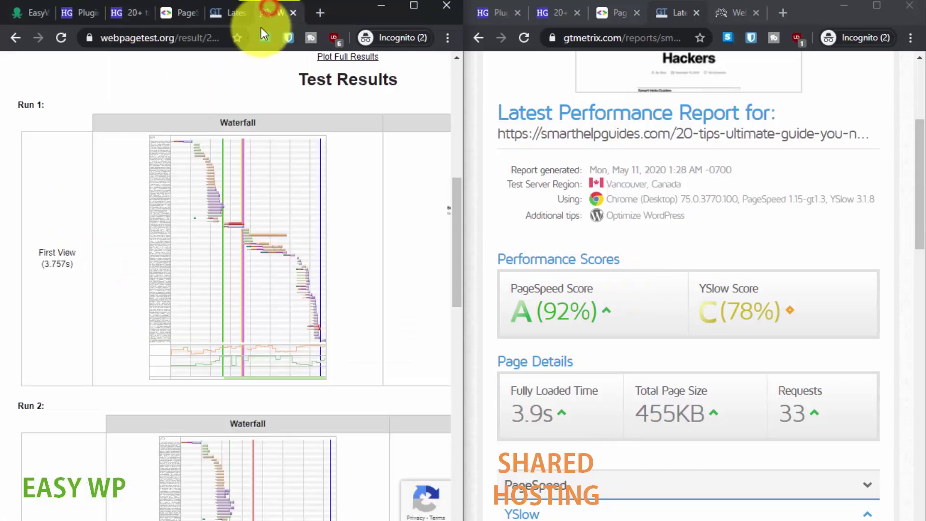
left_click(723, 3)
left_click(725, 7)
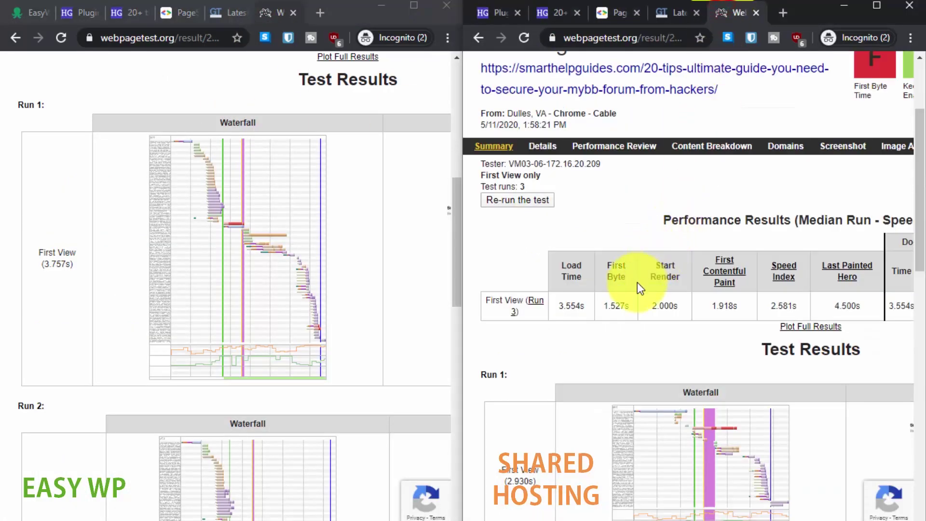
scroll(638, 282, "up", 2)
scroll(270, 248, "up", 10)
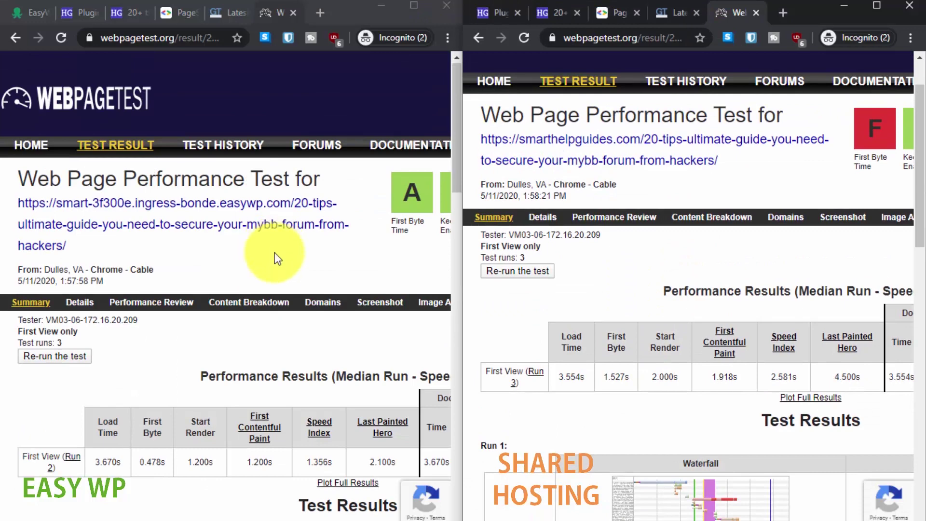
- Scroll both result pages to compare grades and load times (3.670 s vs 3.554 s)
left_click_drag(290, 519, 495, 519)
left_click(622, 518)
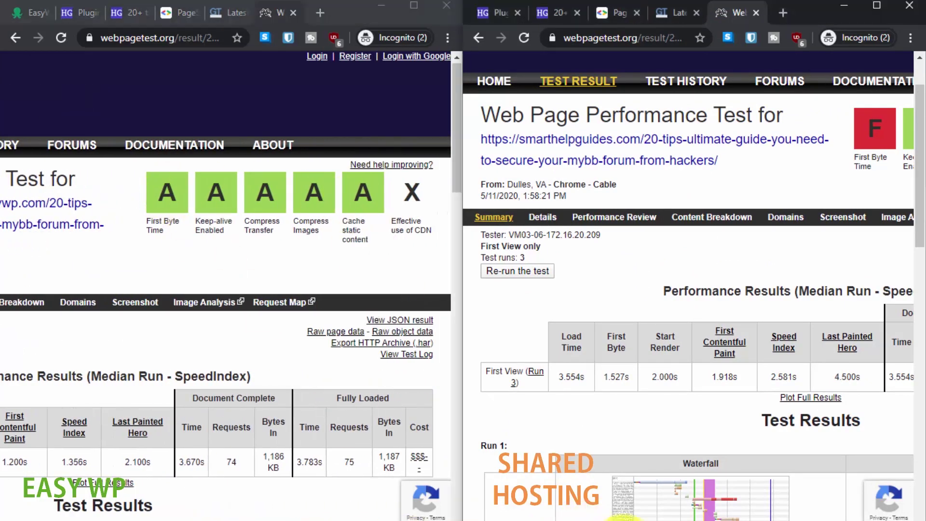
left_click_drag(622, 518, 803, 519)
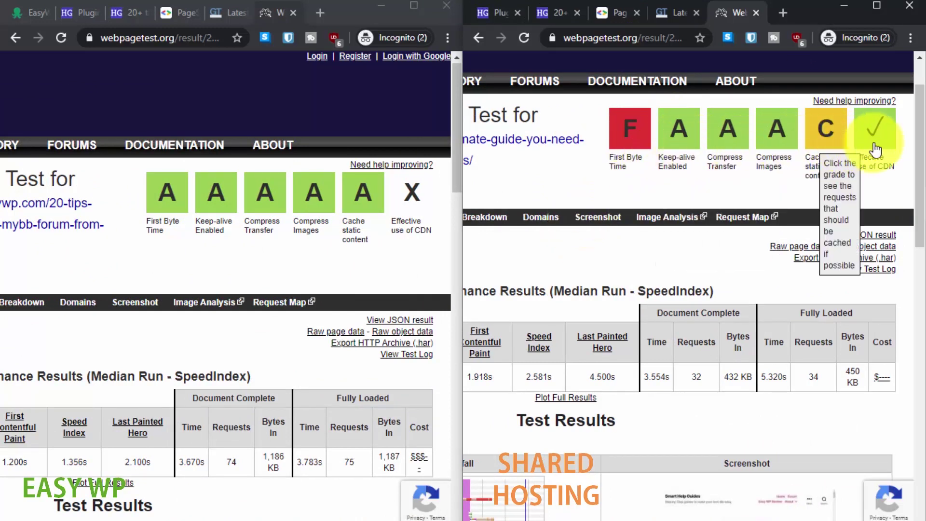
scroll(426, 457, "down", 1)
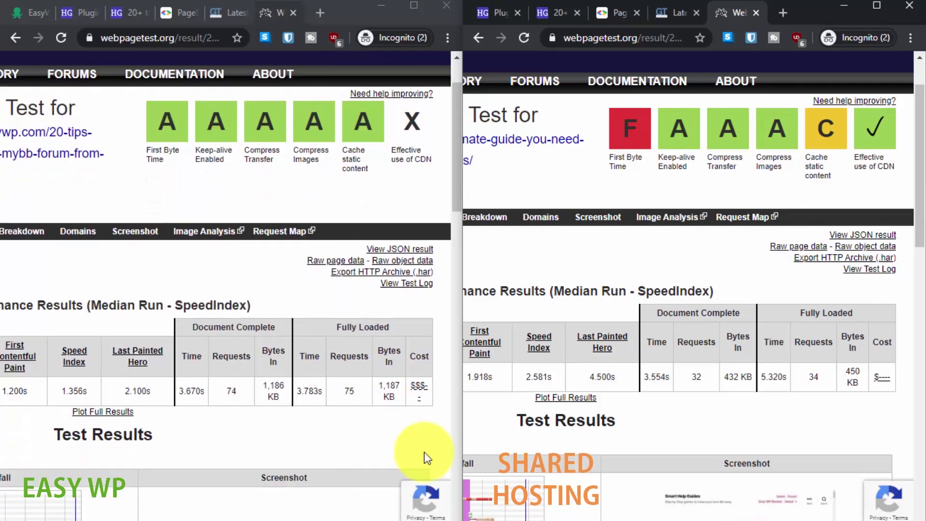
scroll(716, 455, "down", 1)
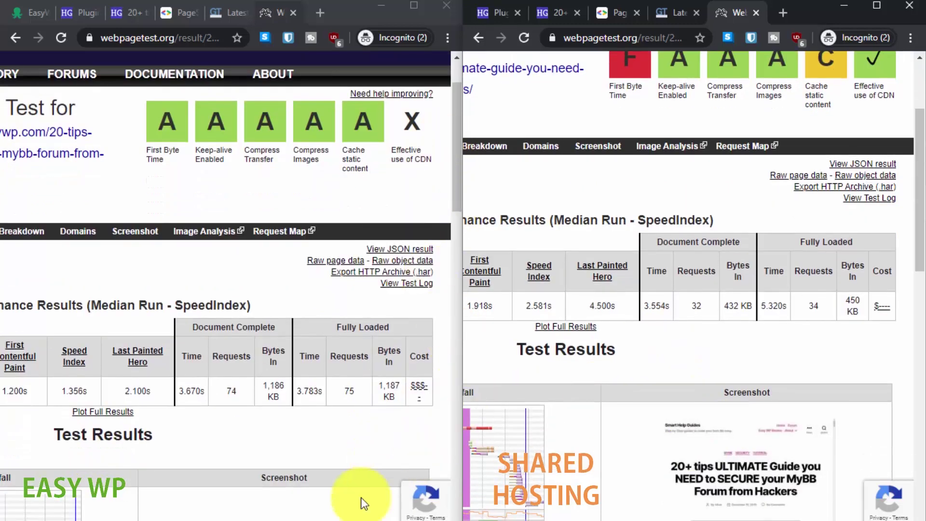
left_click(337, 502)
scroll(265, 463, "left", 5)
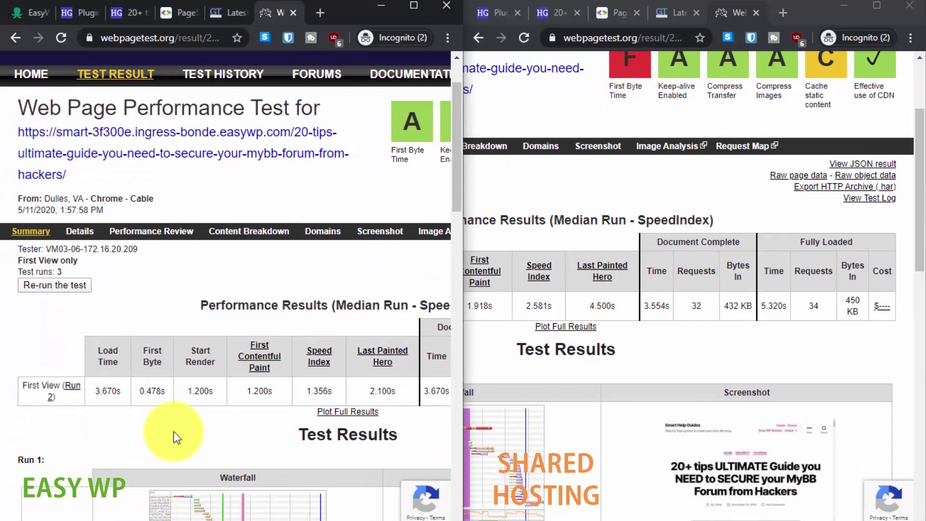
left_click(588, 515)
scroll(482, 518, "left", 5)
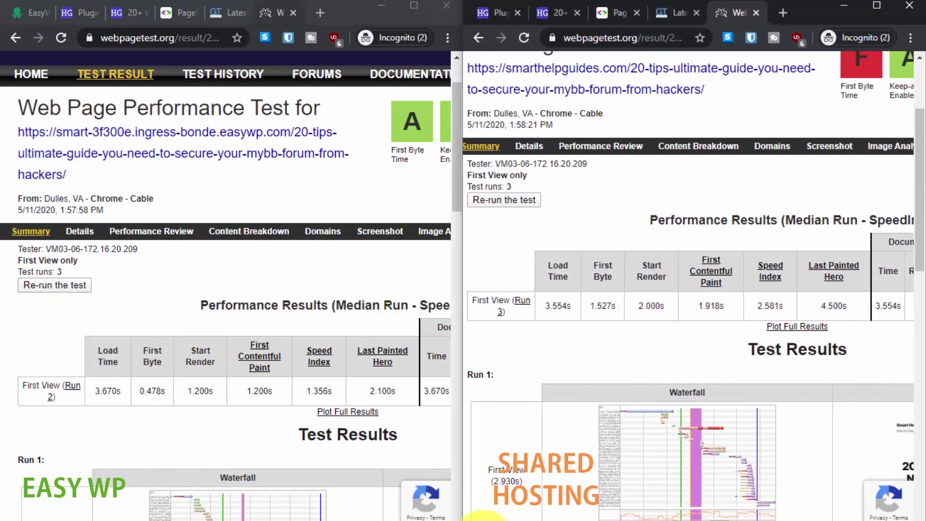
scroll(157, 333, "down", 1)
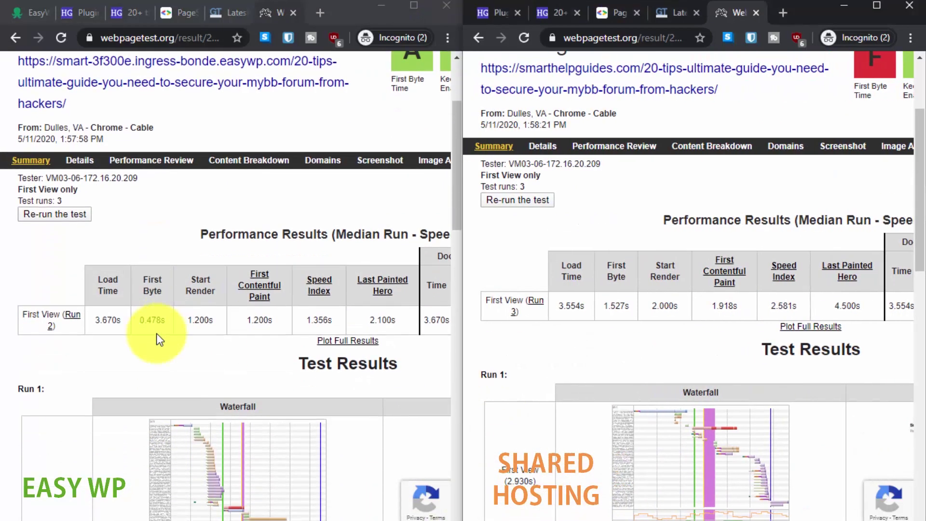
scroll(154, 331, "up", 2)
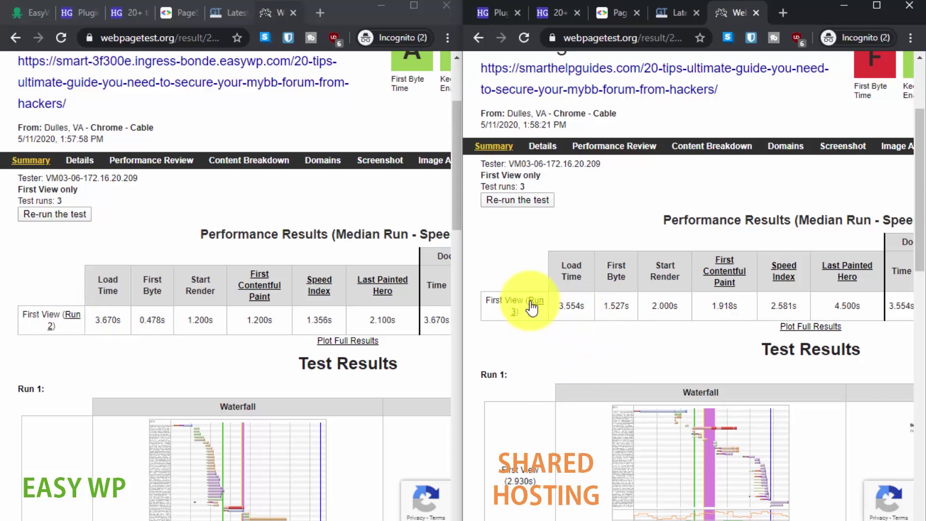
scroll(539, 365, "down", 4)
scroll(157, 282, "down", 3)
scroll(157, 282, "down", 15)
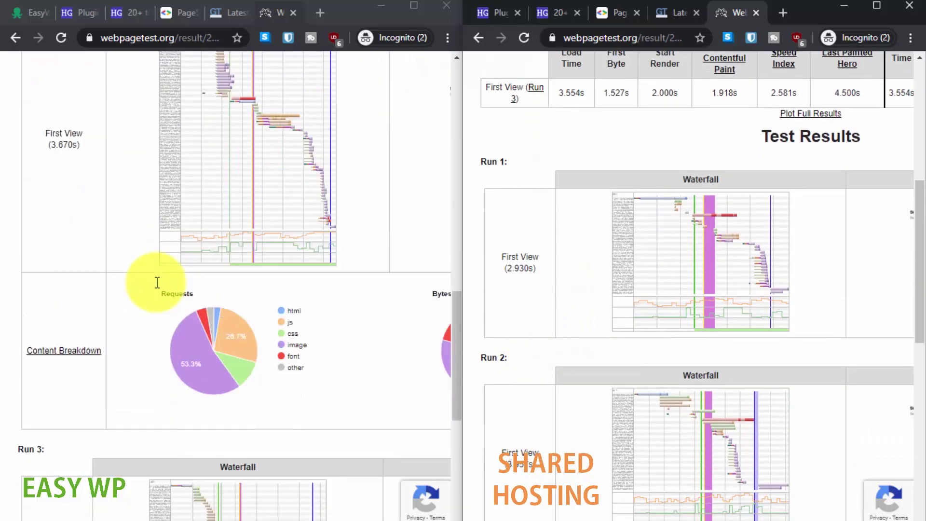
scroll(157, 282, "up", 8)
scroll(157, 282, "up", 8)
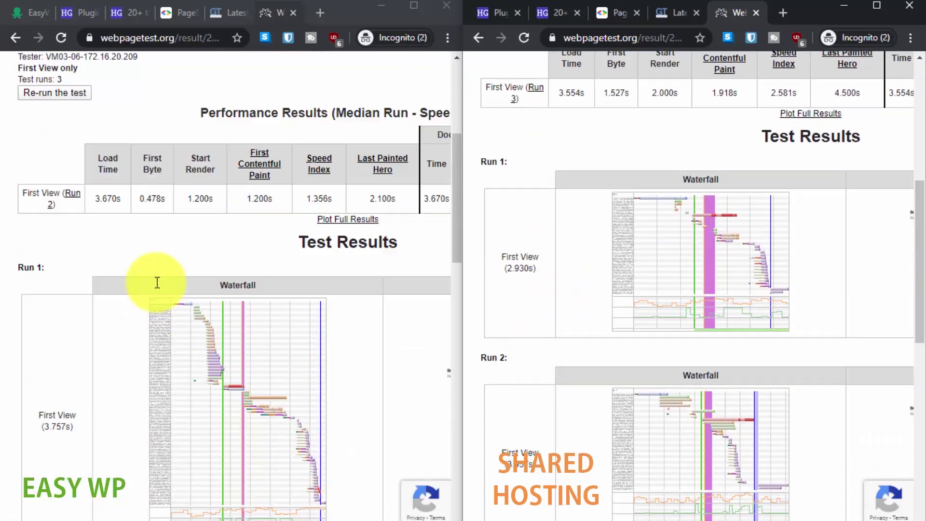
scroll(368, 362, "down", 1)
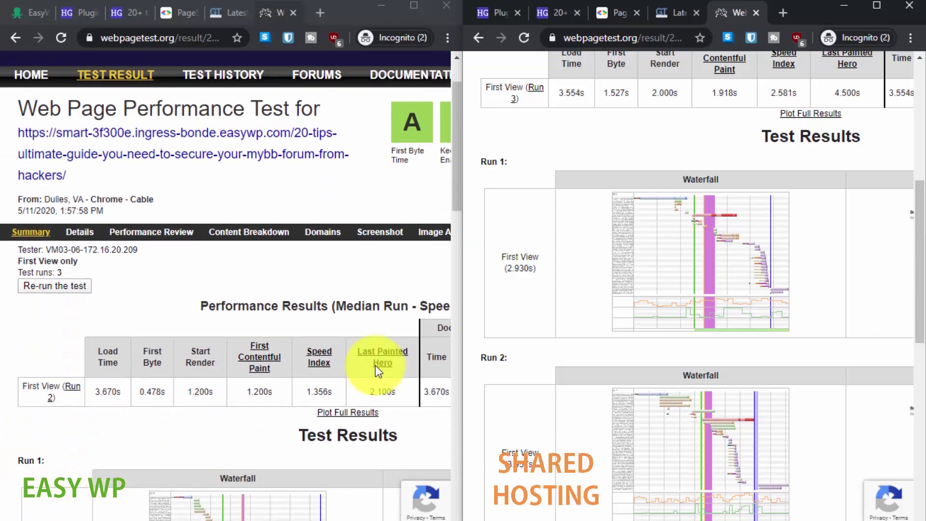
scroll(202, 361, "down", 3)
scroll(144, 268, "up", 4)
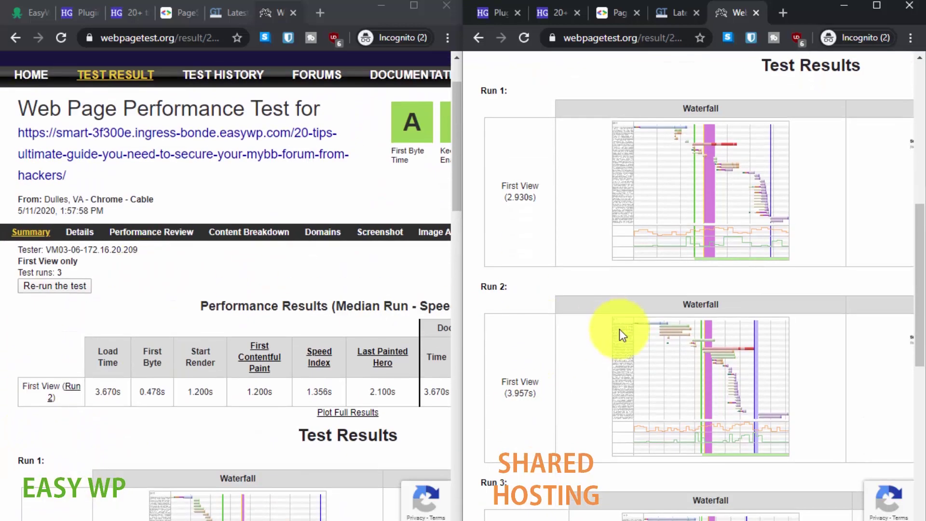
scroll(618, 330, "down", 5)
scroll(607, 315, "up", 12)
scroll(598, 340, "down", 1)
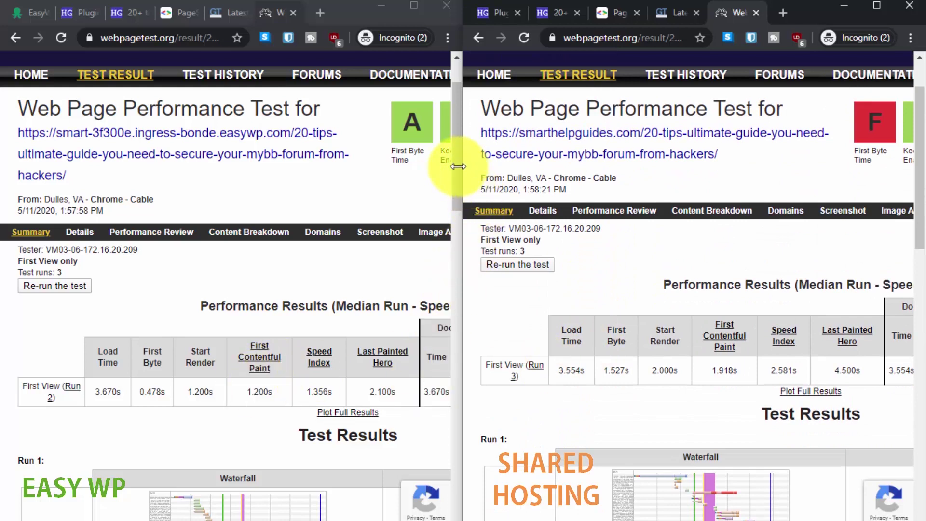
left_click_drag(455, 160, 453, 166)
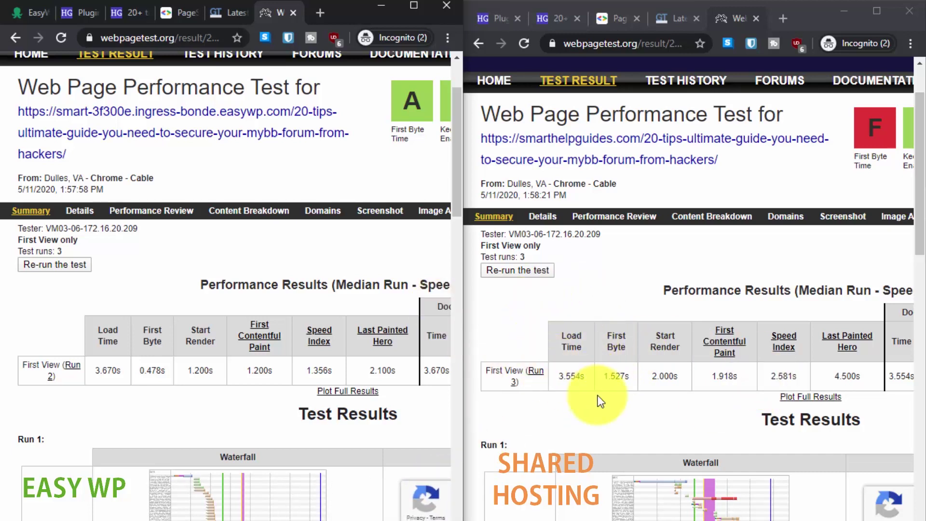
scroll(601, 431, "down", 1)
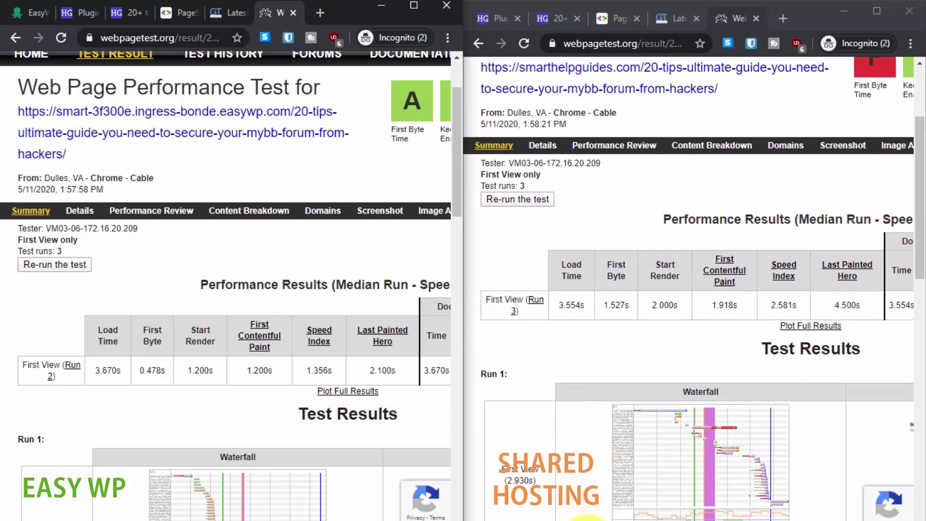
mouse_move(588, 515)
left_mouse_down()
mouse_move(750, 518)
mouse_move(589, 518)
left_mouse_up()
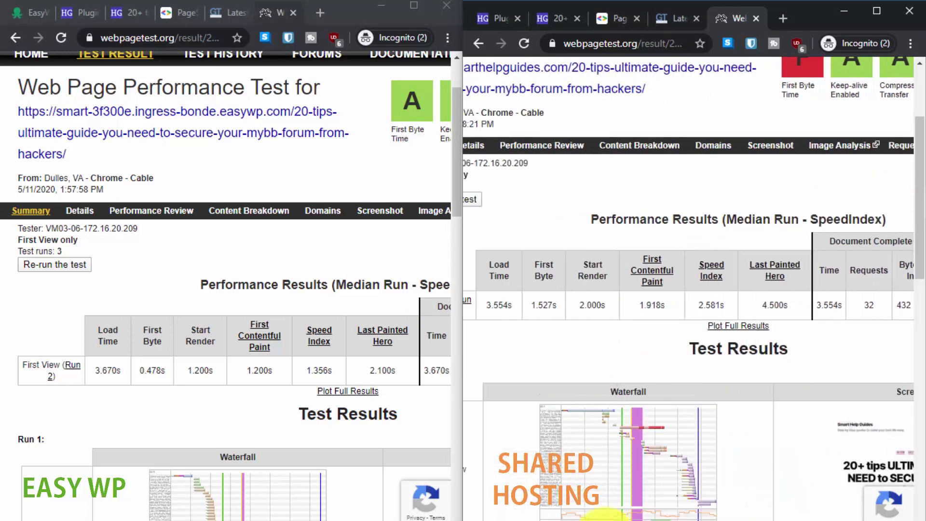
scroll(377, 442, "down", 7)
scroll(377, 441, "up", 7)
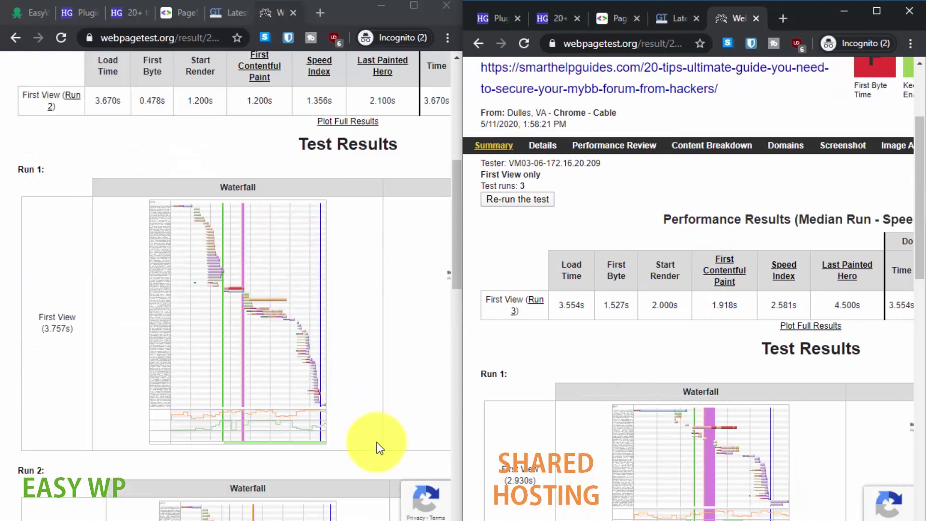
scroll(798, 439, "up", 2)
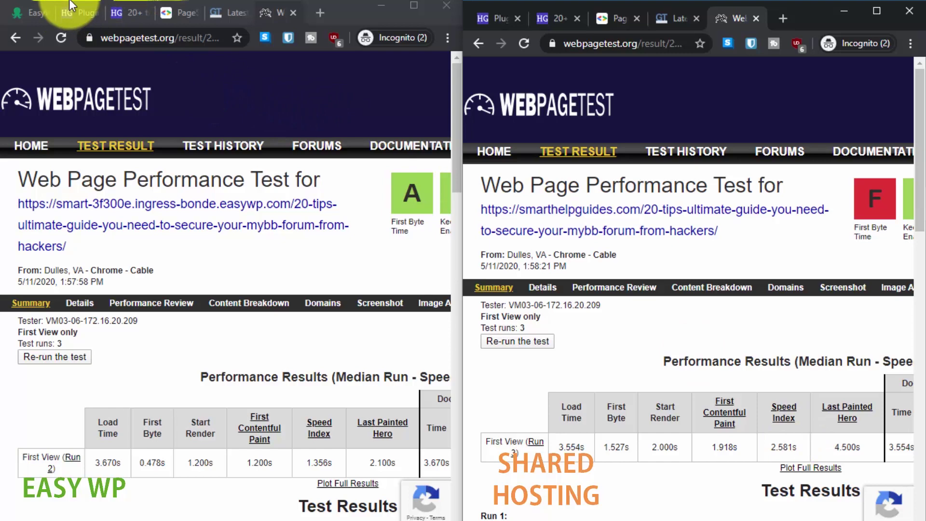
- Look over the EasyWP dashboard overview, then open the EasyWP copy of the MyBB security post
left_click(35, 6)
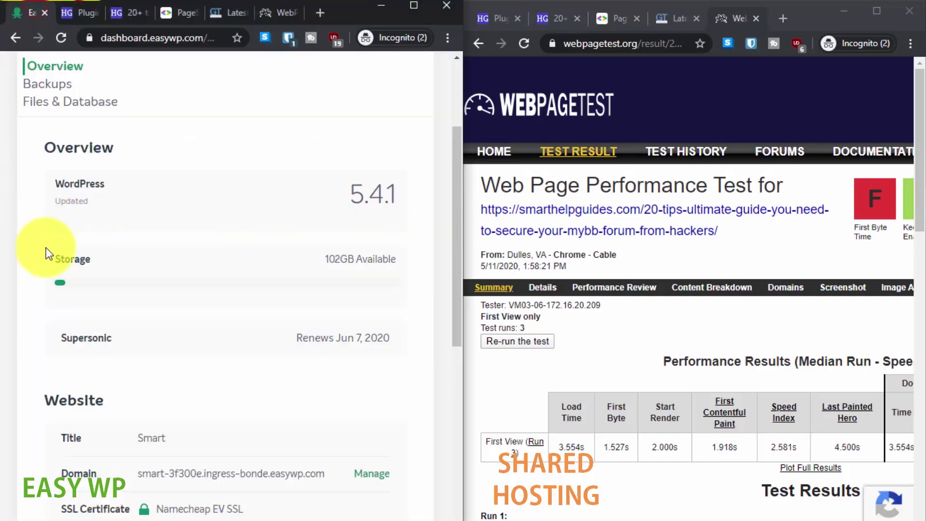
scroll(46, 247, "up", 2)
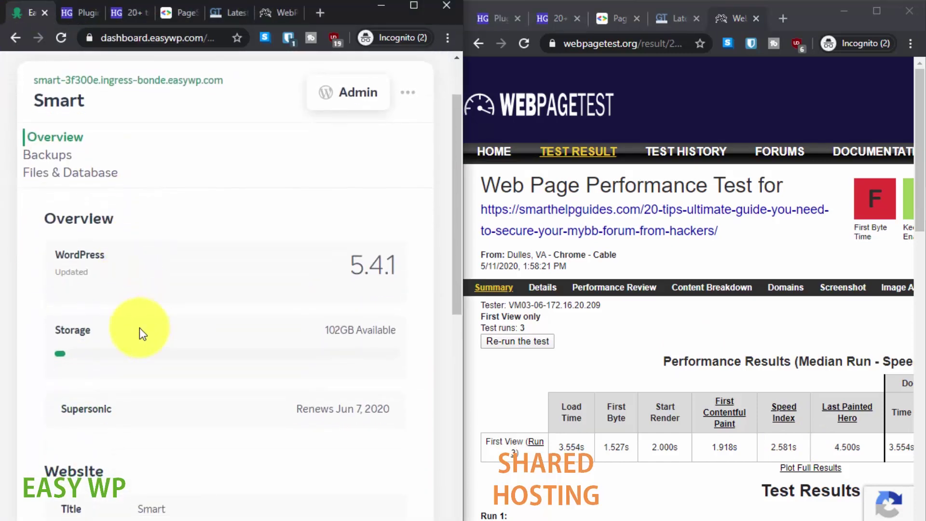
scroll(140, 332, "down", 4)
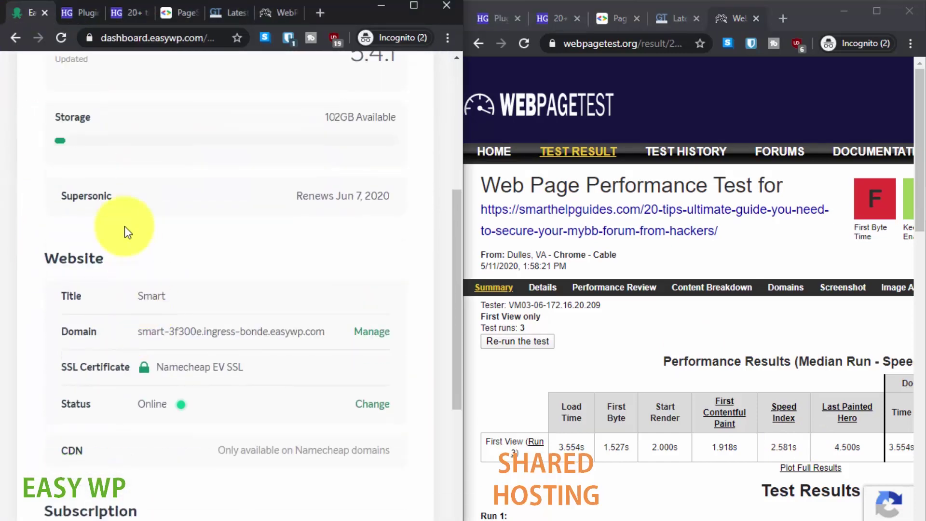
left_click(124, 8)
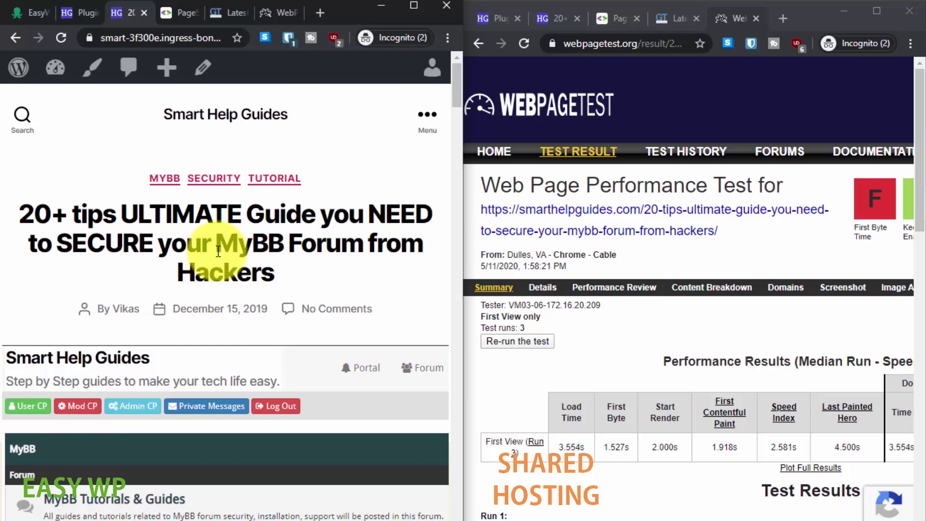
scroll(214, 331, "down", 3)
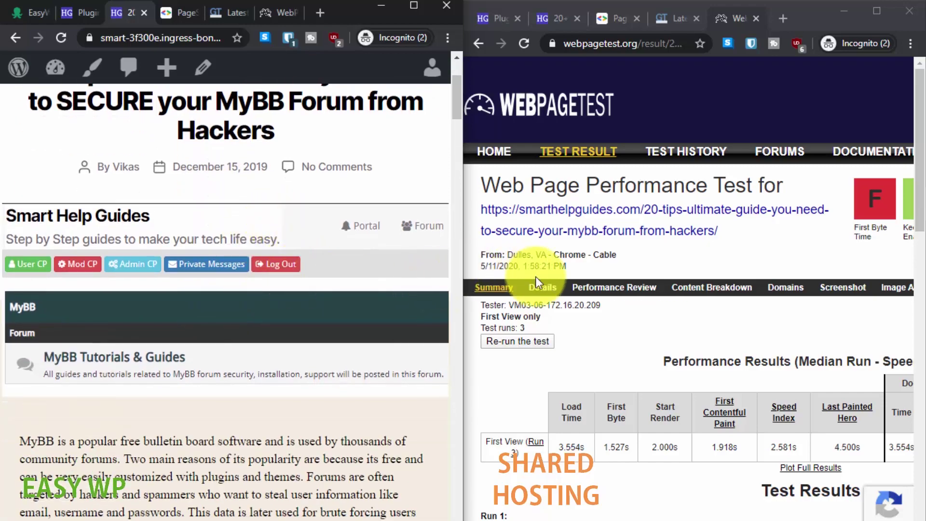